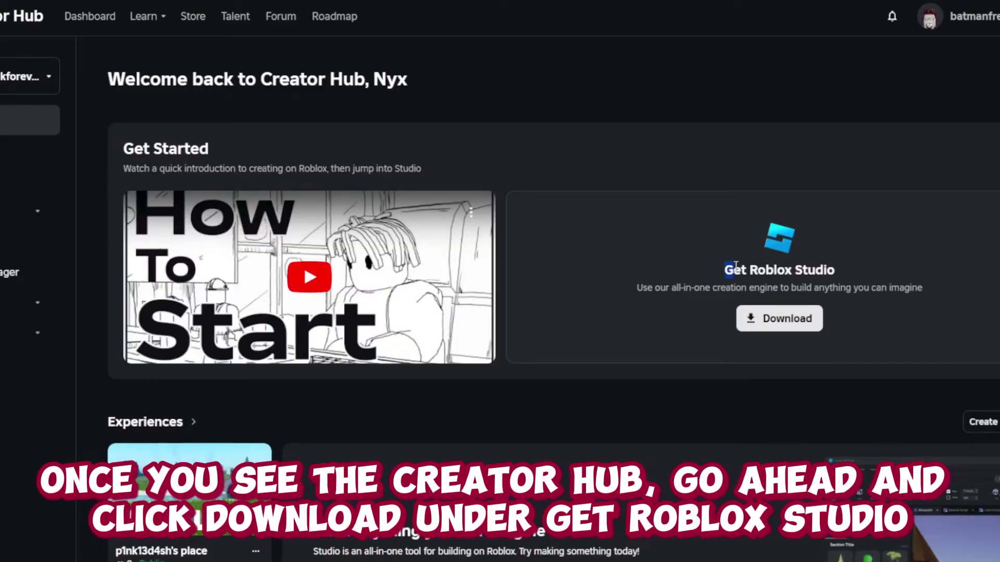
Download Roblox Studio from the Creator Hub's Get Roblox Studio section
drag(735, 265, 847, 270)
click(801, 328)
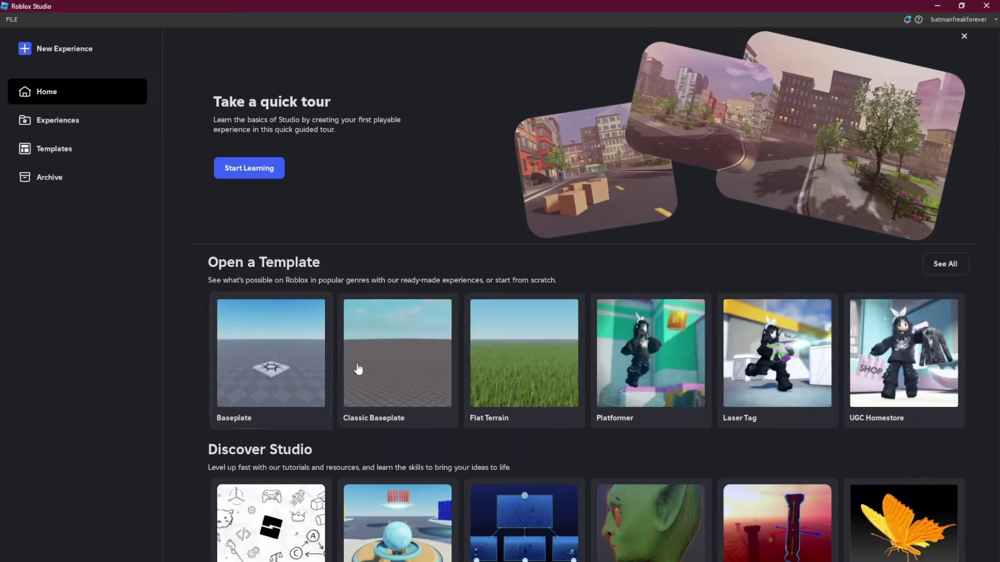
Open a new place, Place1, from the Classic Baseplate template
click(404, 410)
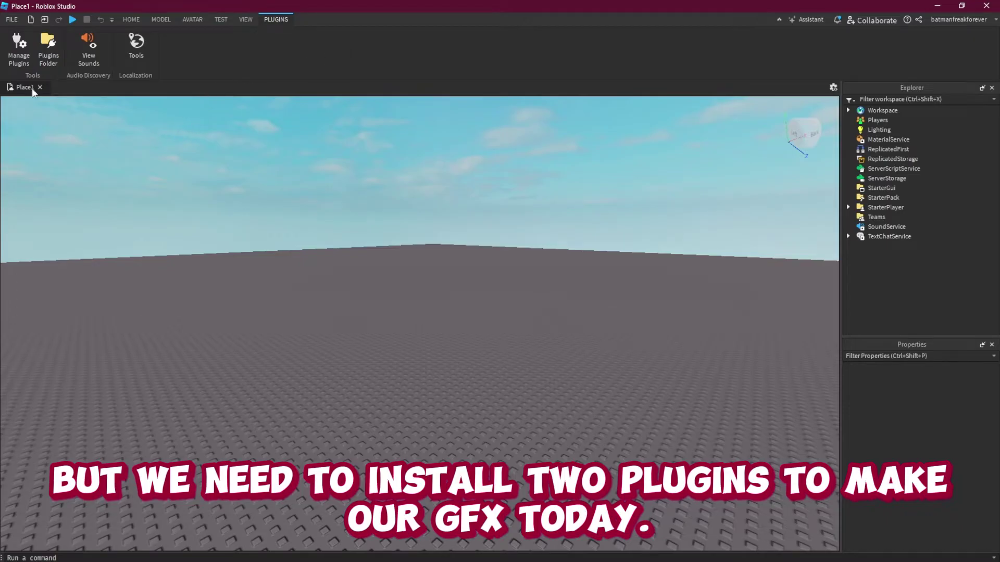
Find 'Load Character Lite' in the Toolbox's Plugins category and install the free plugin
click(19, 48)
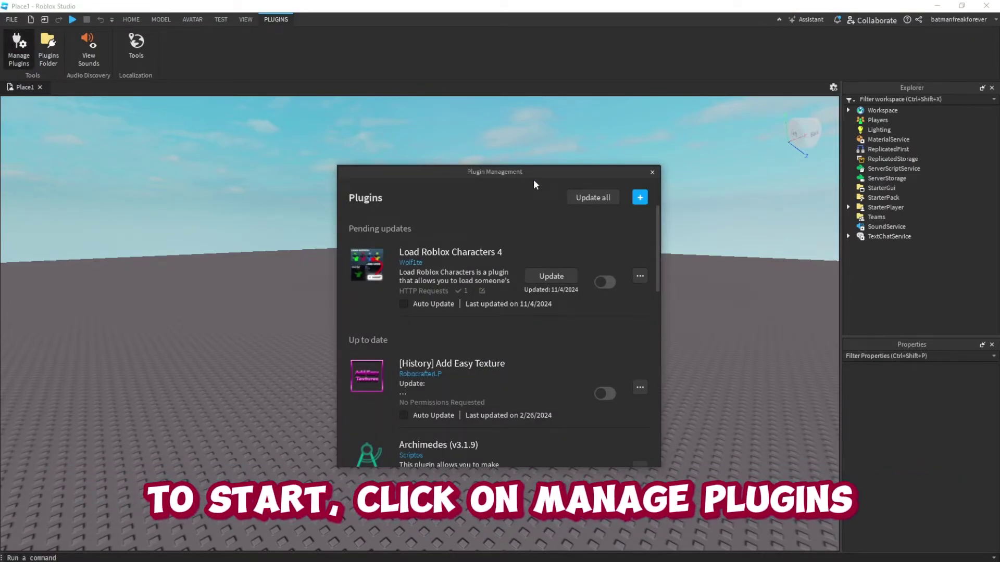
click(641, 199)
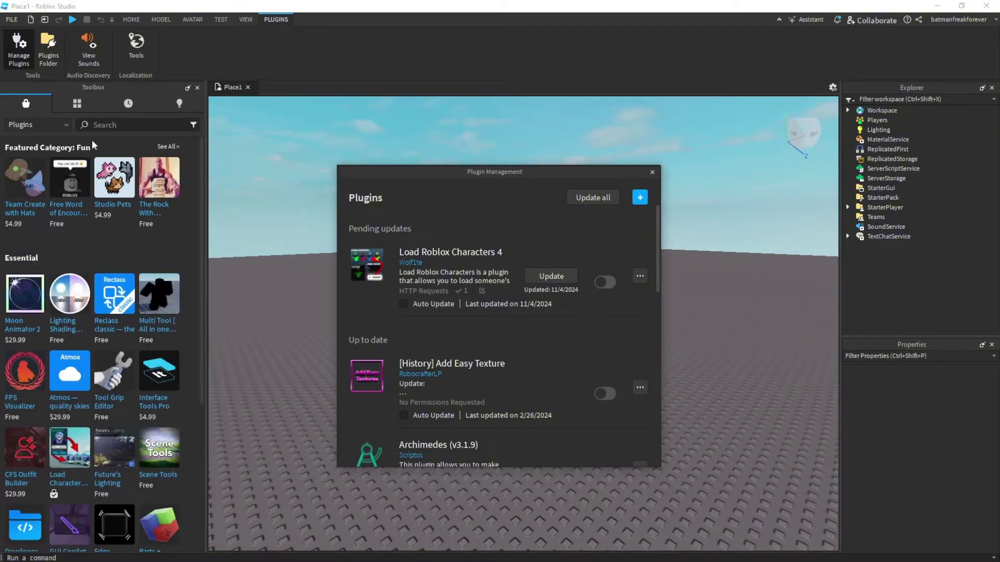
click(64, 125)
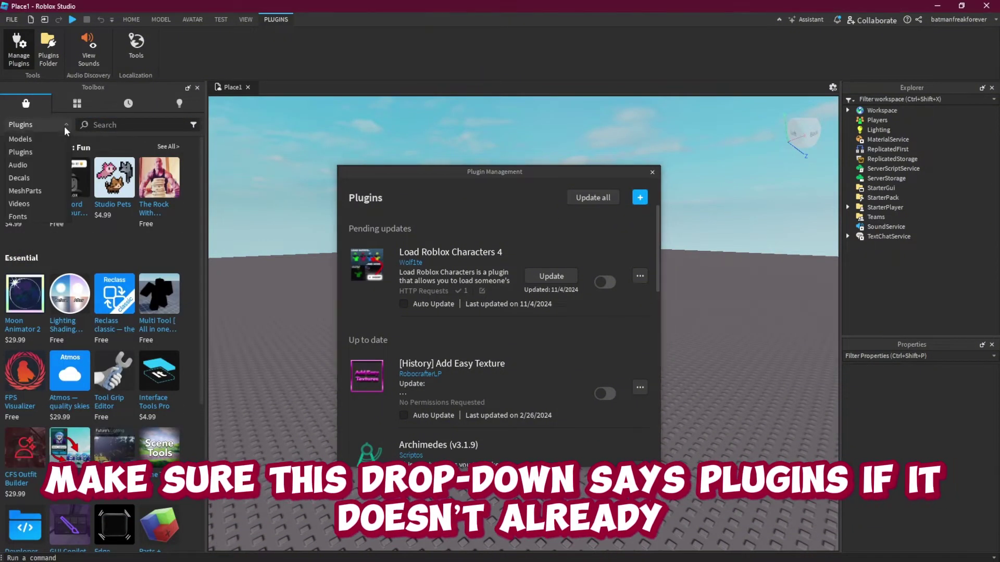
click(23, 151)
click(156, 126)
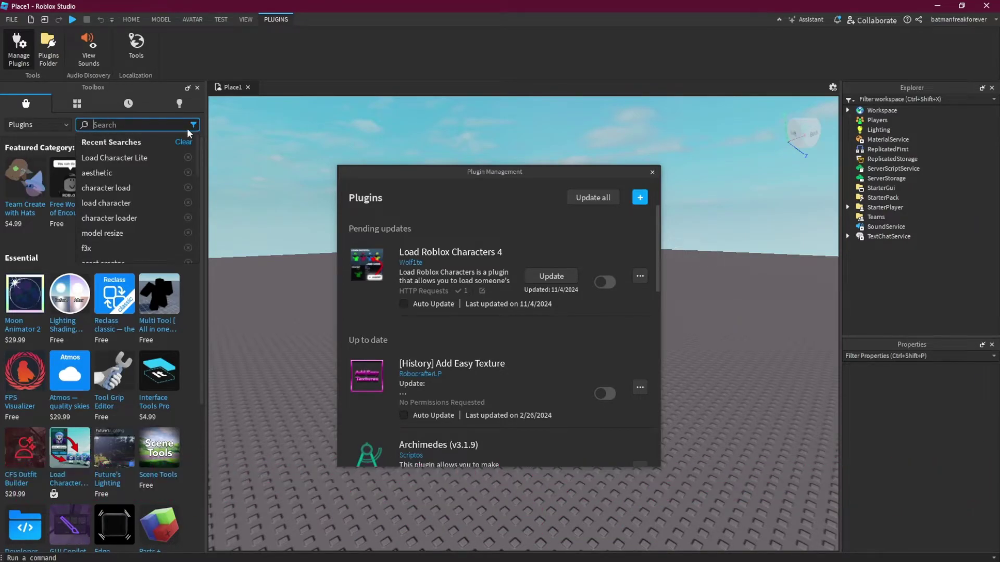
text(Load Character Lite)
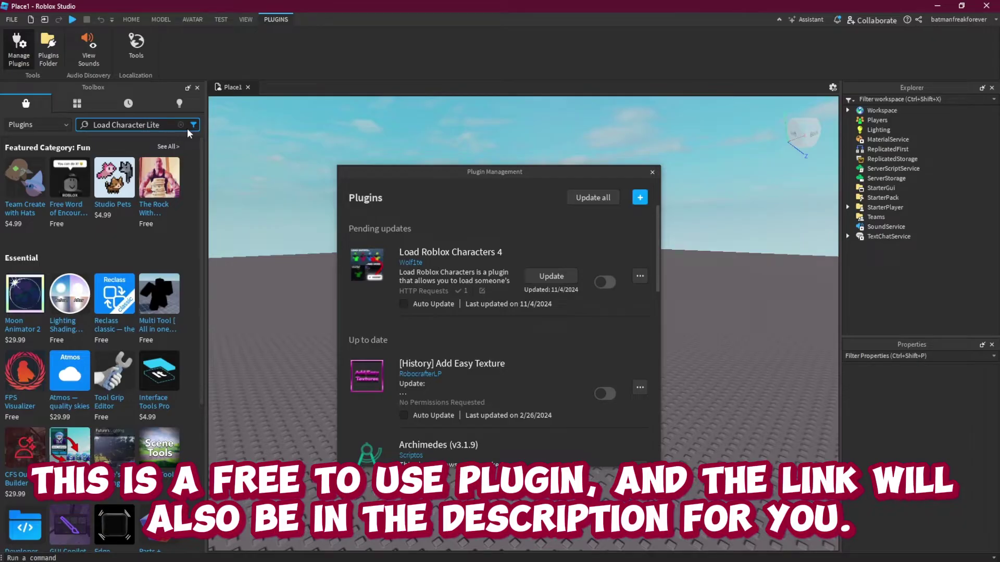
key(Return)
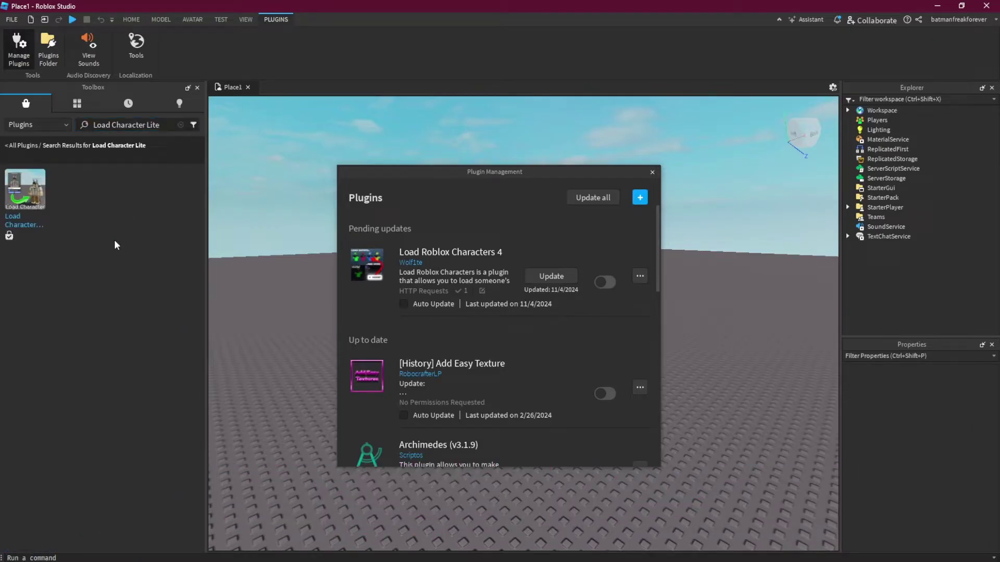
click(24, 192)
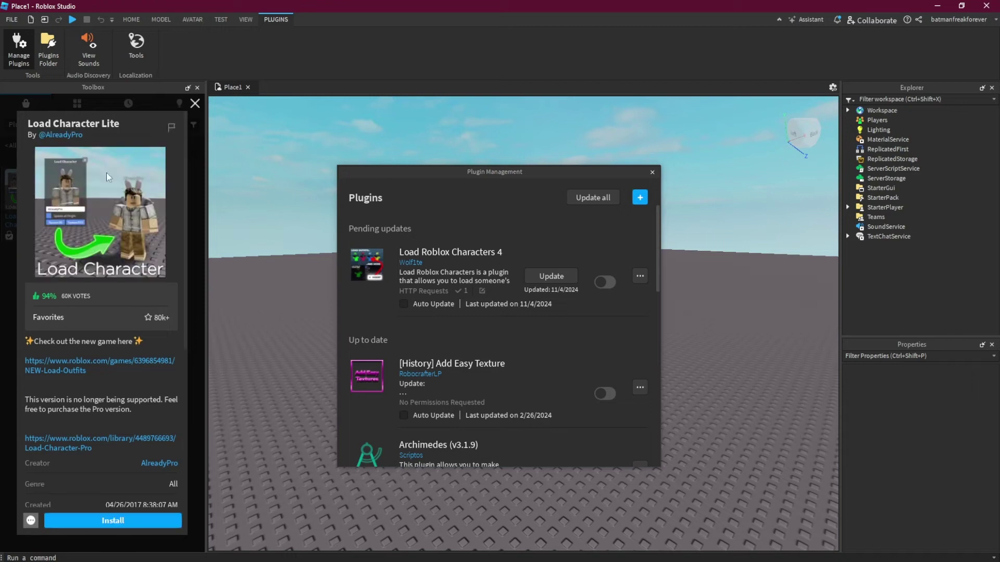
click(142, 522)
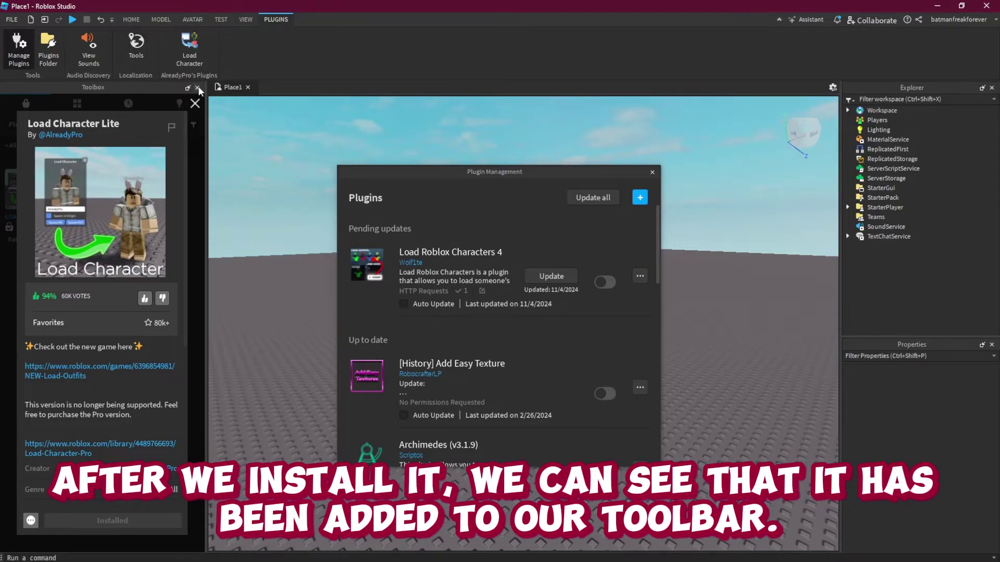
Install the 'Legacy Animation Editor' plugin, then close the details panel and Plugin Management
click(194, 103)
text(Legacy Animation Edito)
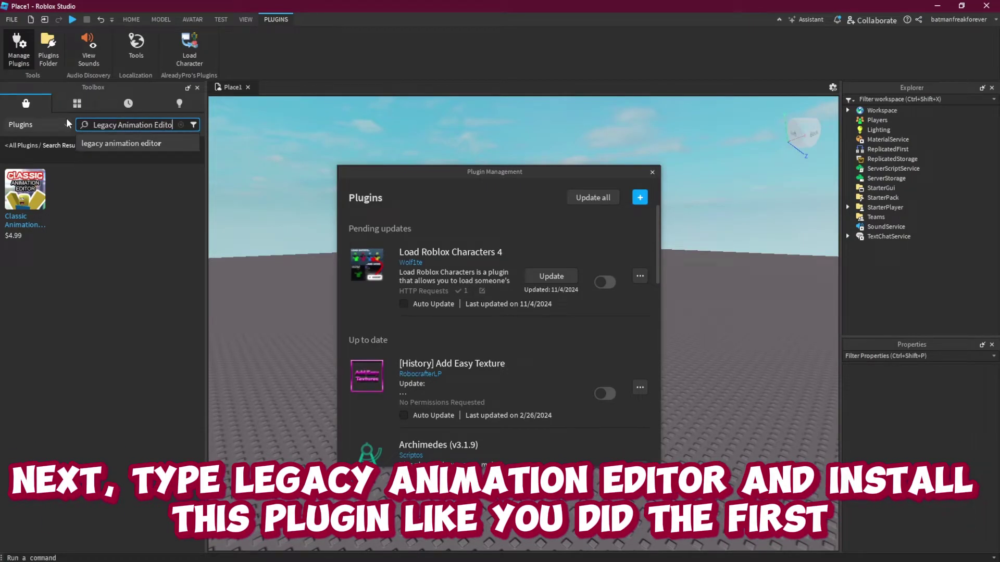
text(r)
key(Return)
click(24, 194)
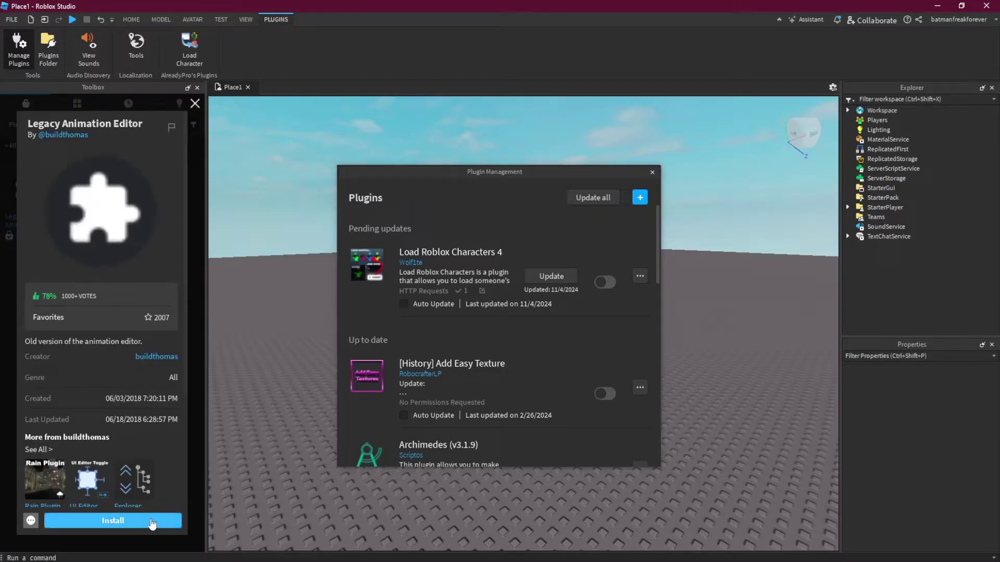
click(152, 521)
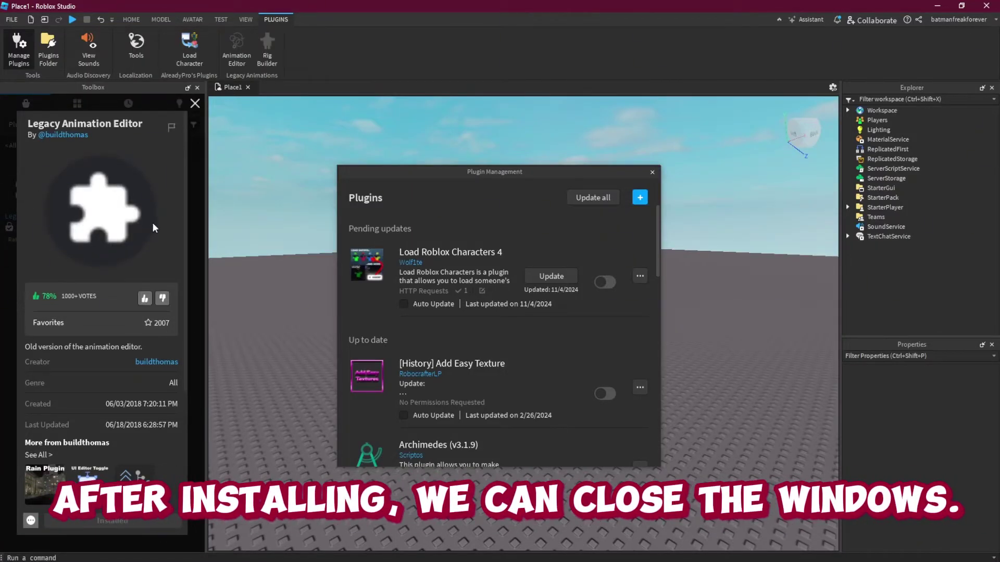
click(194, 105)
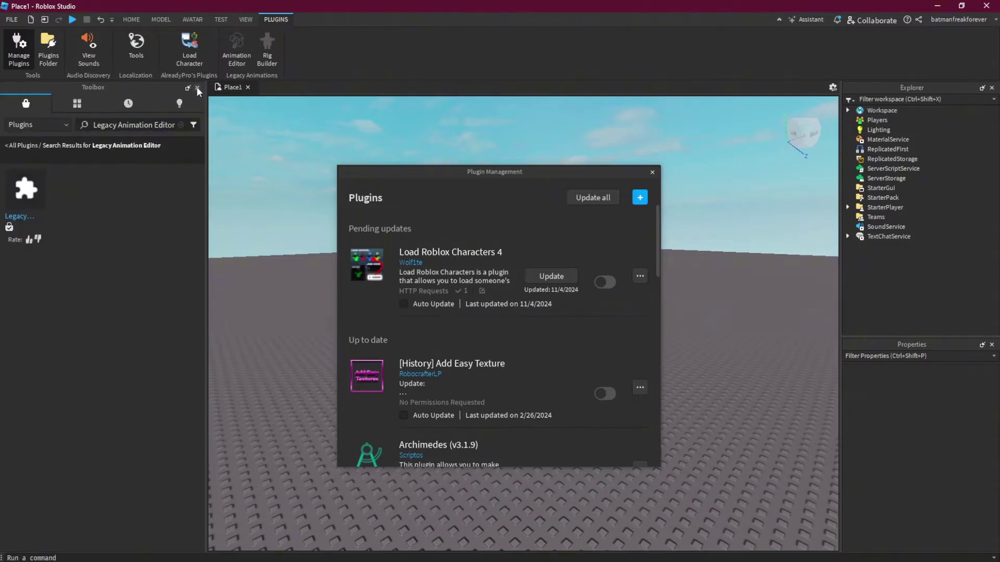
click(653, 173)
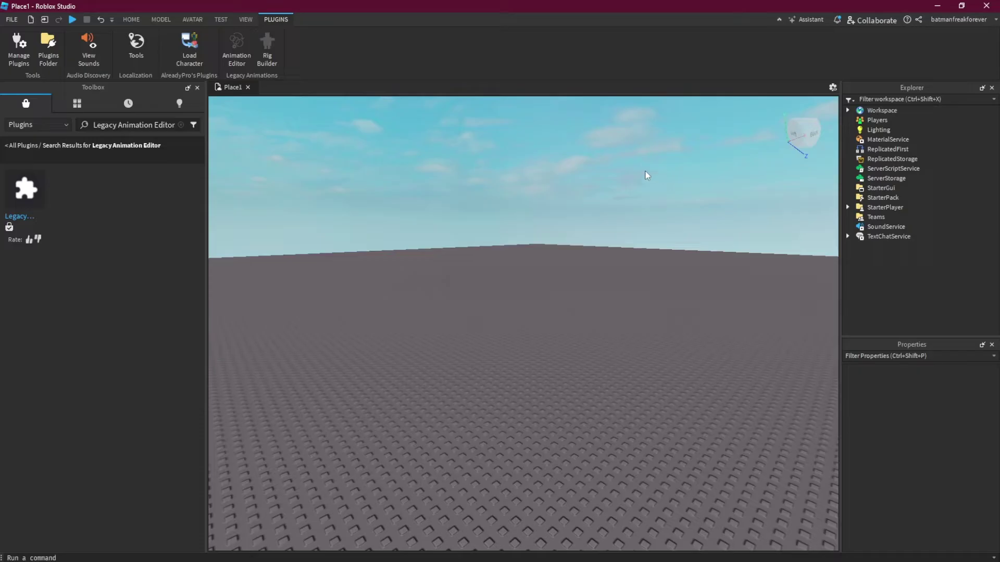
Close the Toolbox and reopen the Explorer panel from the View menu
click(197, 87)
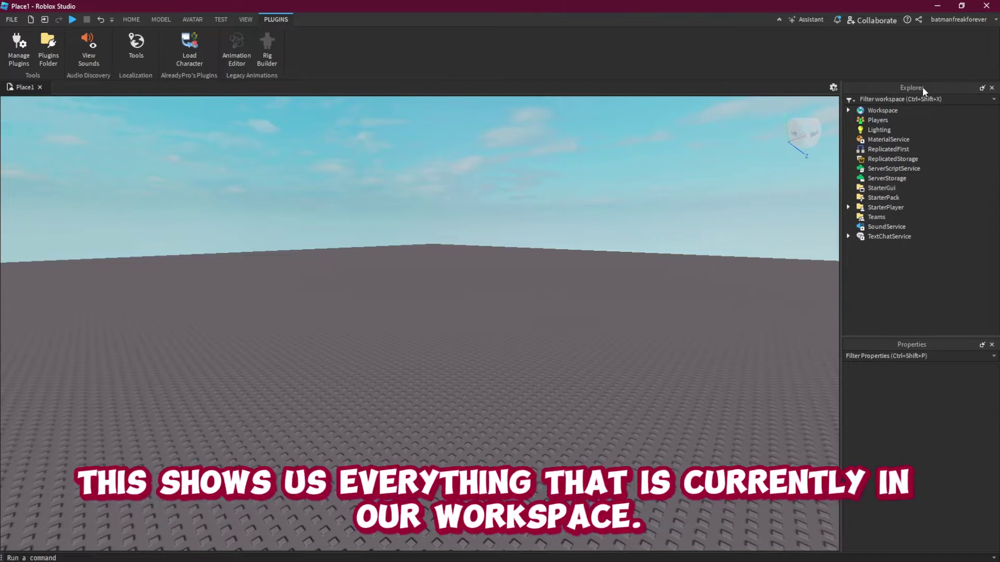
click(991, 88)
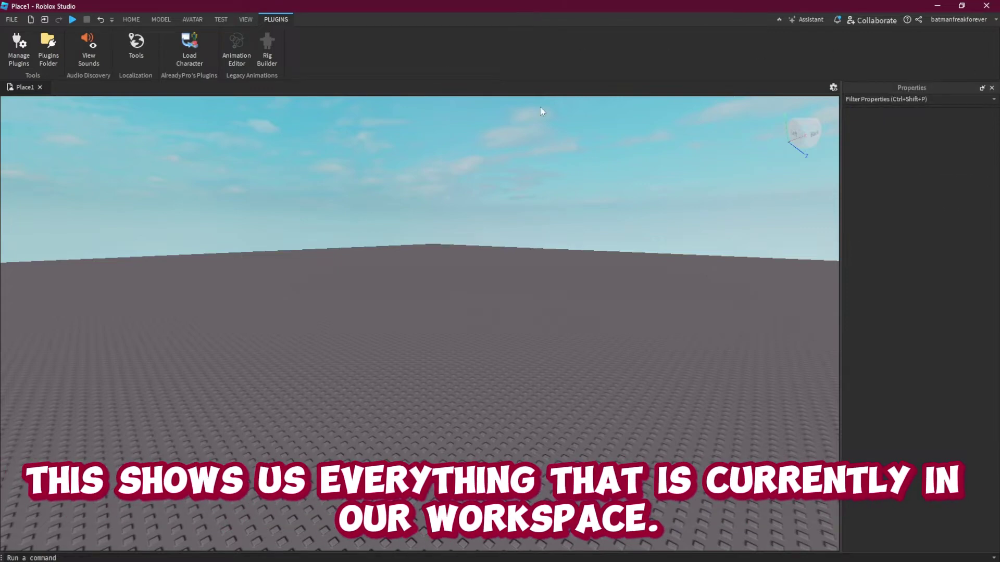
click(246, 20)
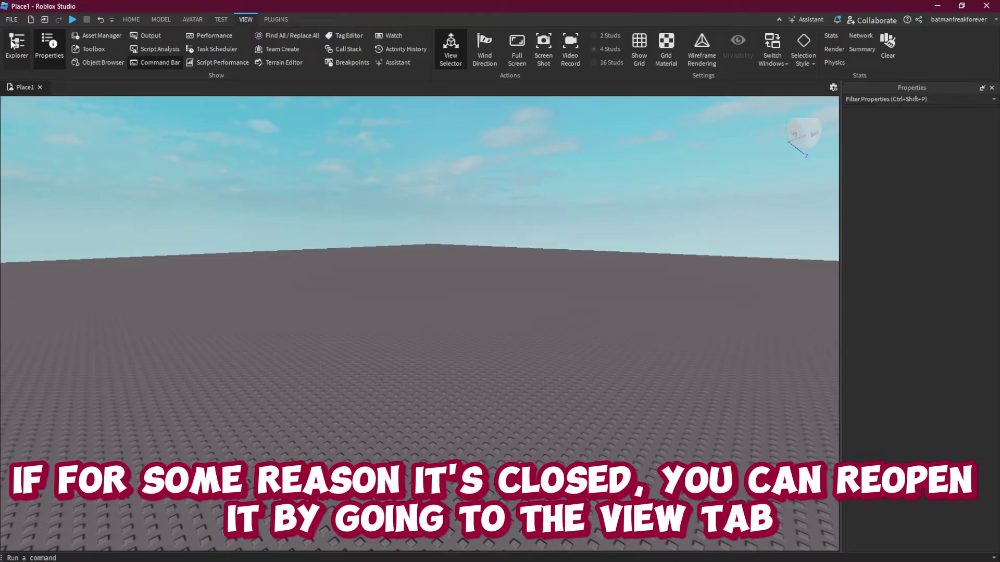
click(16, 52)
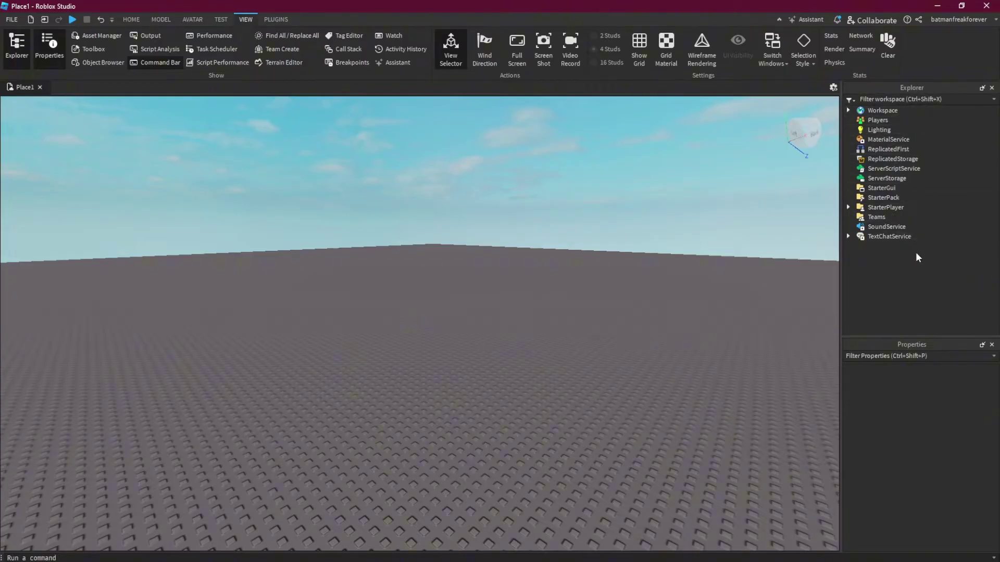
click(276, 19)
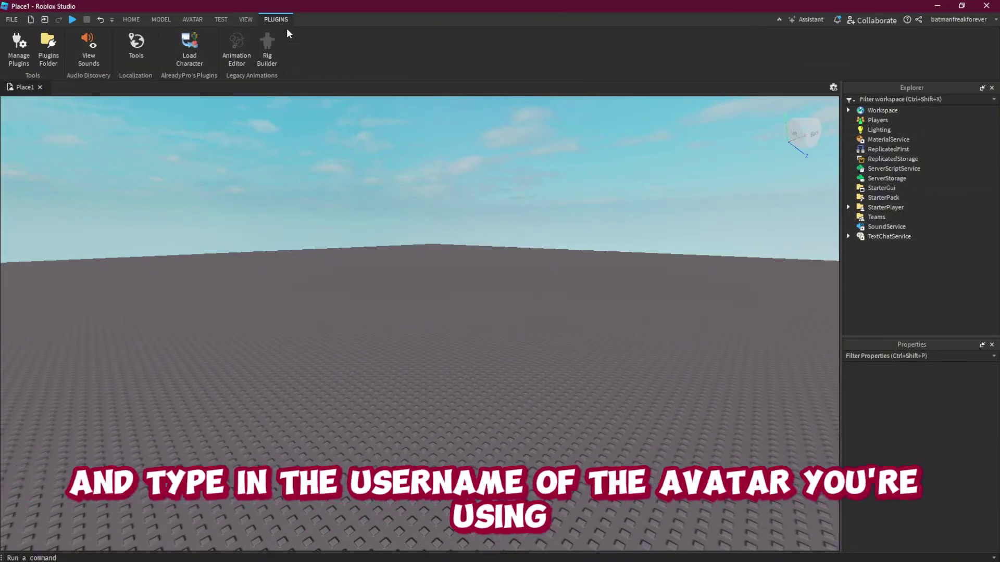
Load the user's avatar by username as an R15 rig spawned at the origin
click(189, 48)
double_click(255, 365)
text(batmanfreakforever)
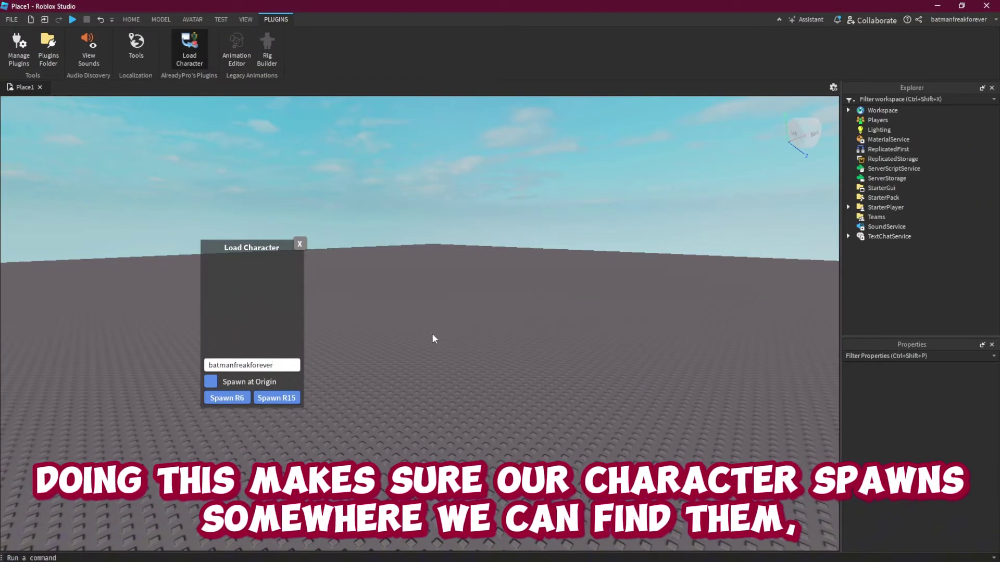
click(211, 382)
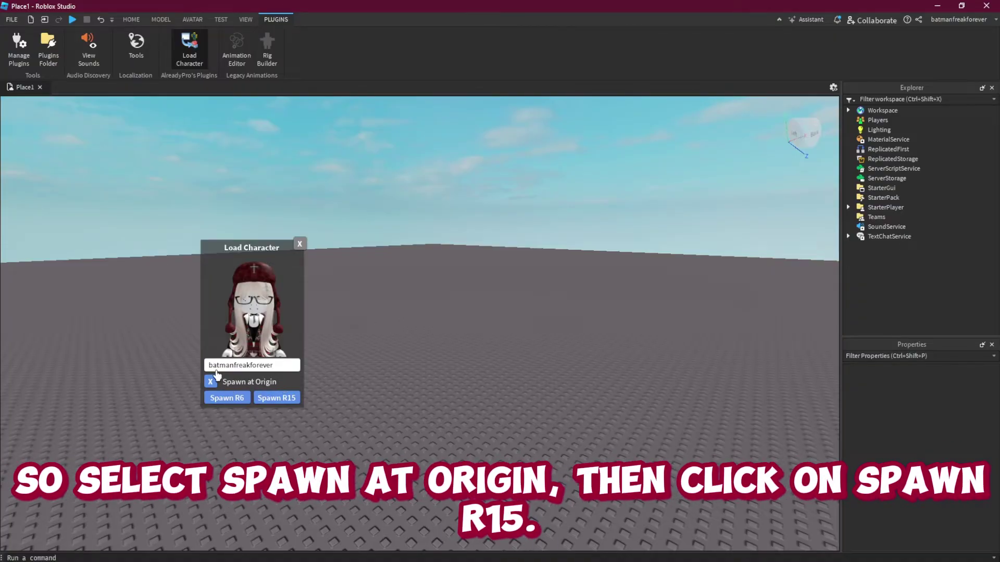
click(277, 399)
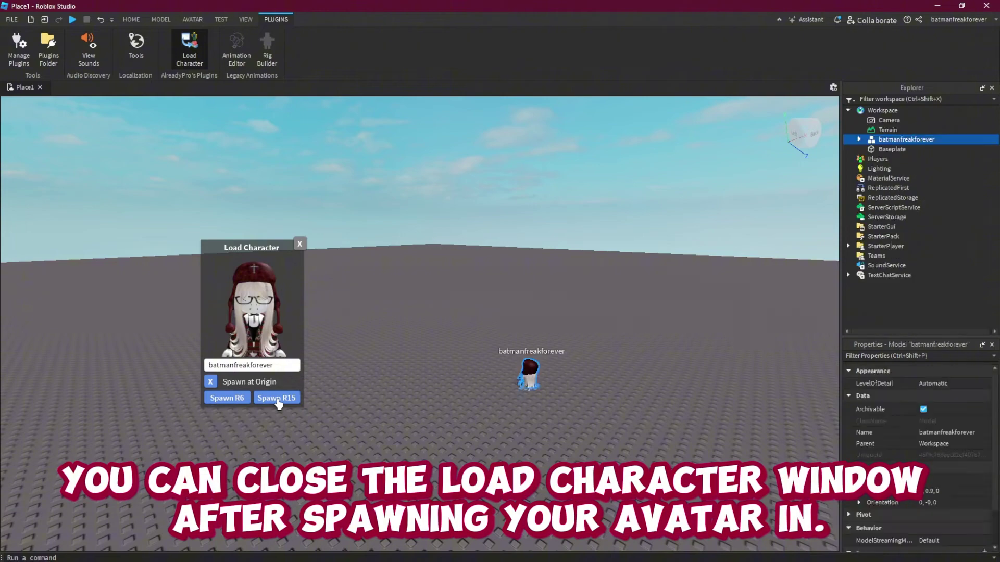
click(300, 243)
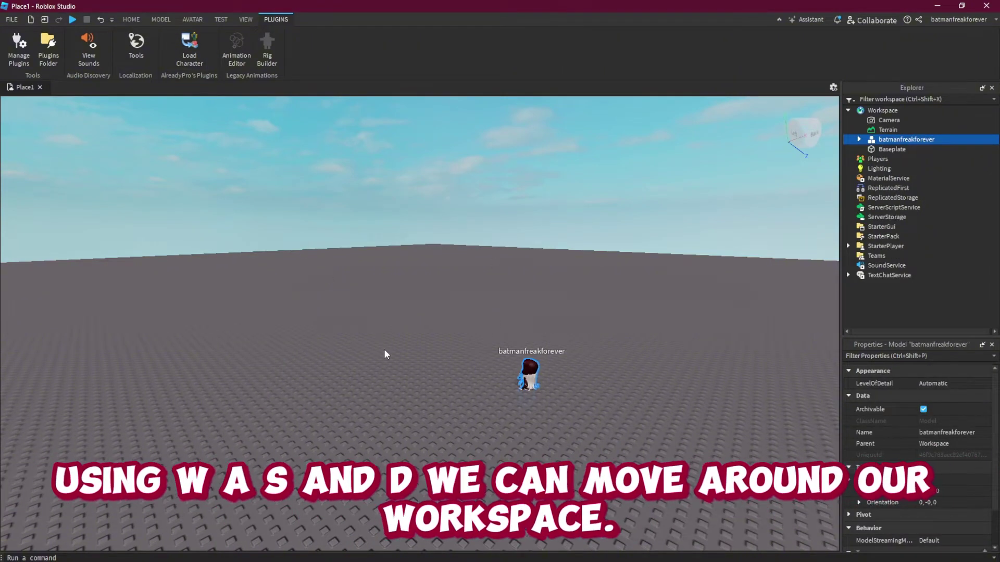
Move and turn the camera with W, A, S, D and drags to face the avatar
key(w)
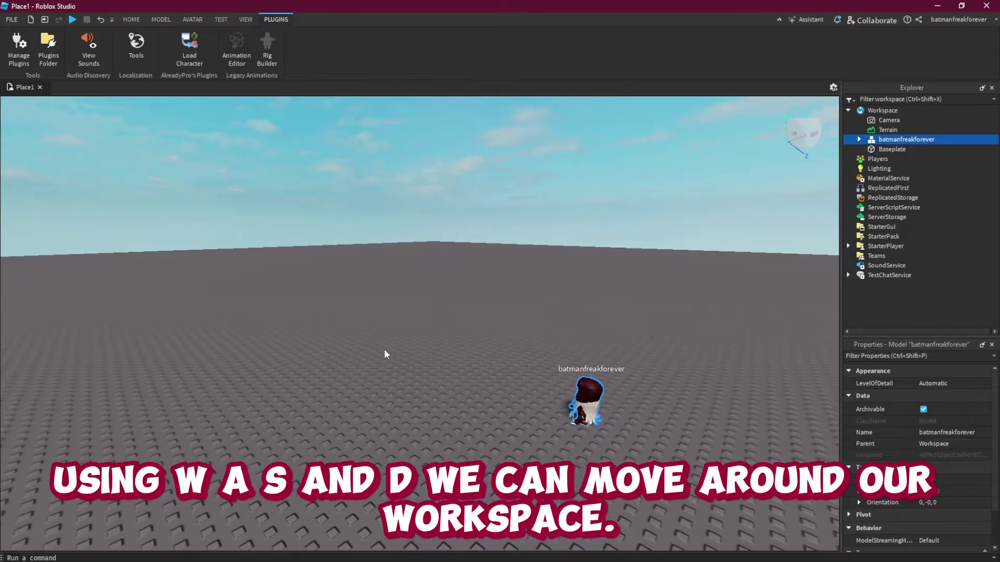
key(s)
key(d)
key(a)
right_drag(384, 354, 384, 346)
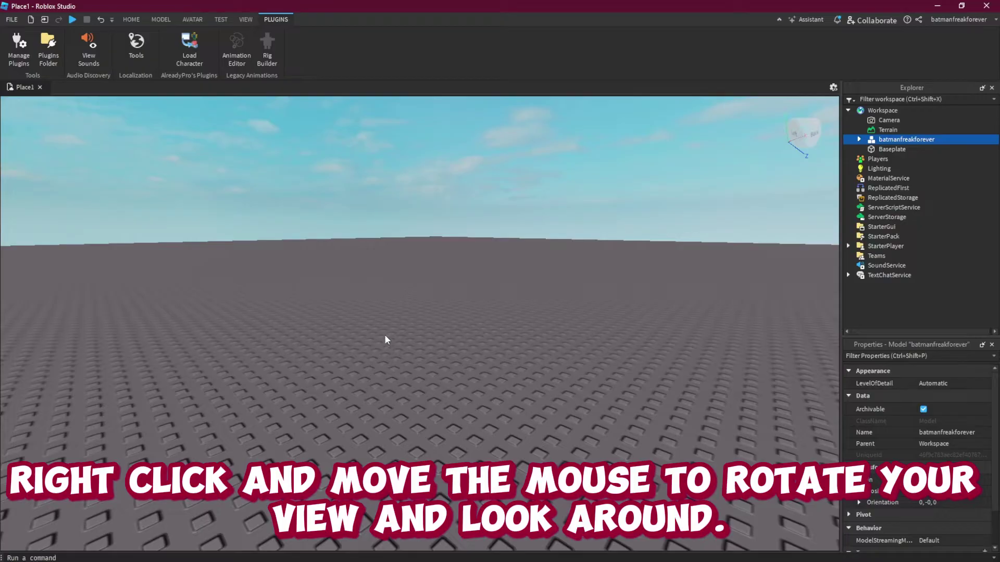
right_drag(349, 315, 348, 314)
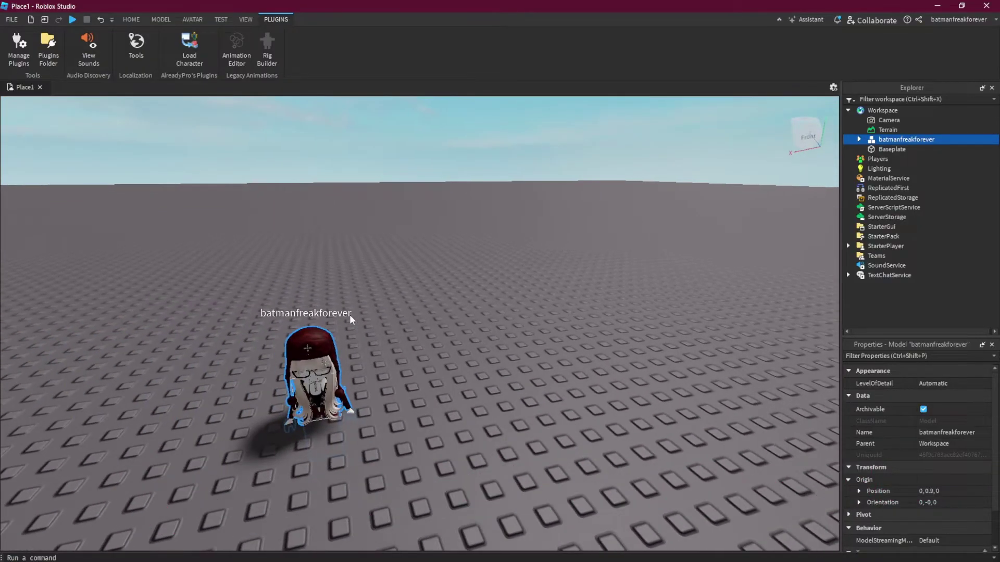
right_drag(350, 315, 349, 317)
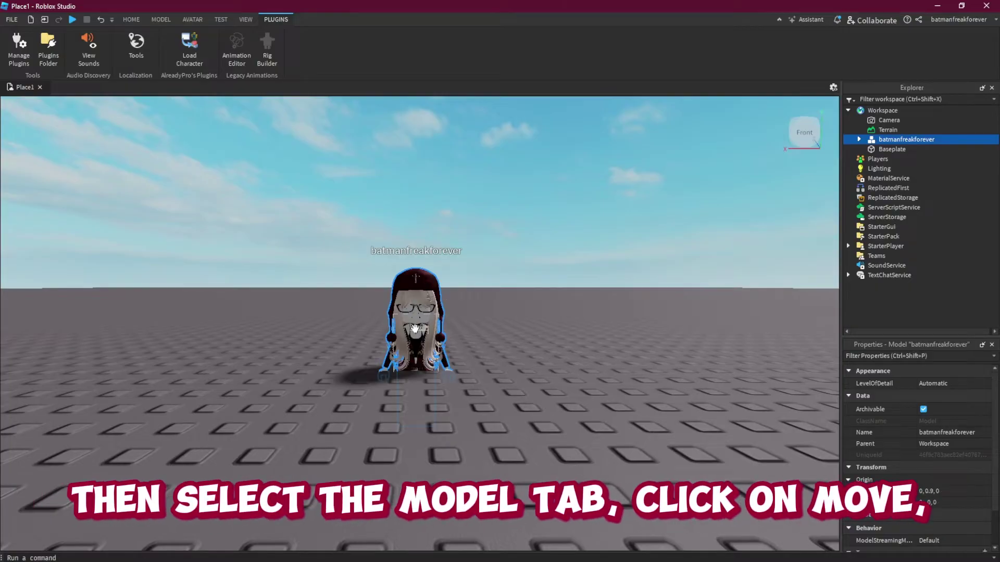
Lift the avatar about 1.8 studs on Y with the Move tool, to position 0, 2.7, 0
click(161, 19)
click(34, 42)
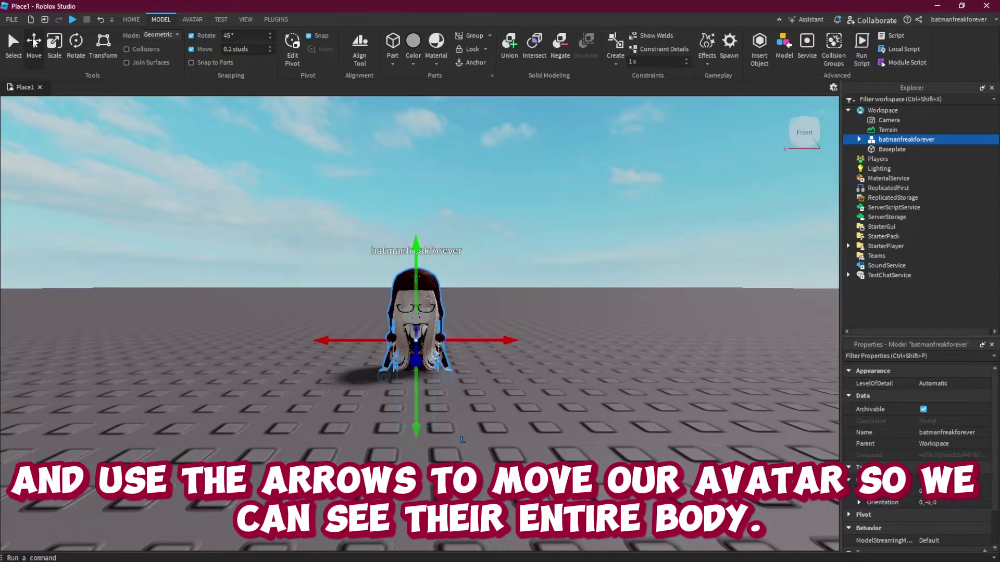
drag(418, 317, 422, 247)
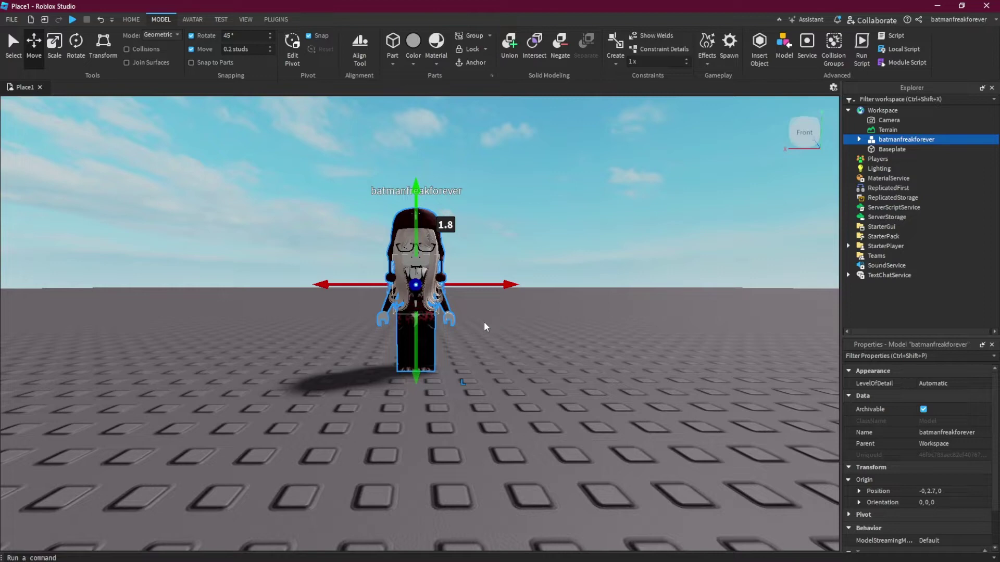
click(276, 20)
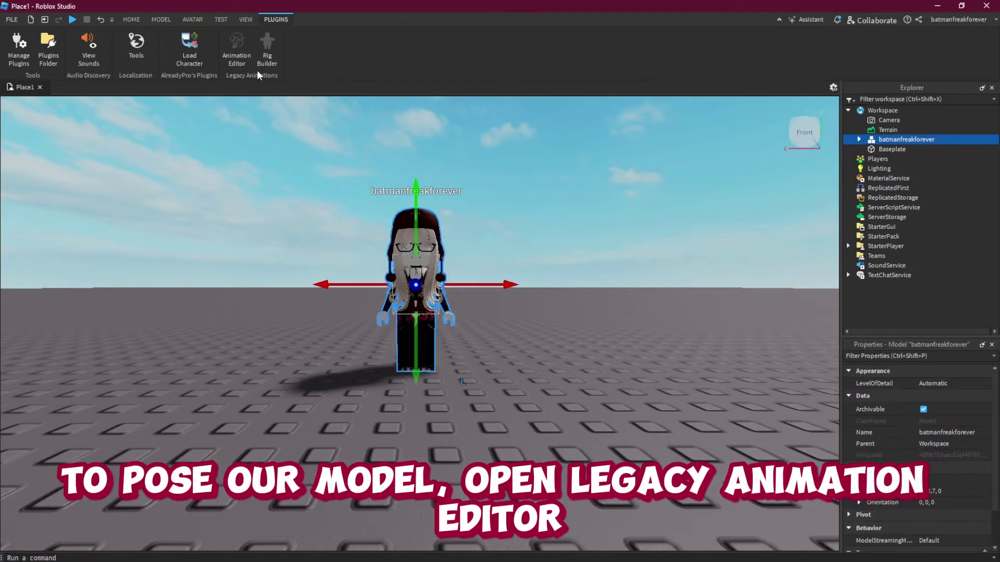
Load the avatar as the rig in the Legacy Animation Editor
click(236, 50)
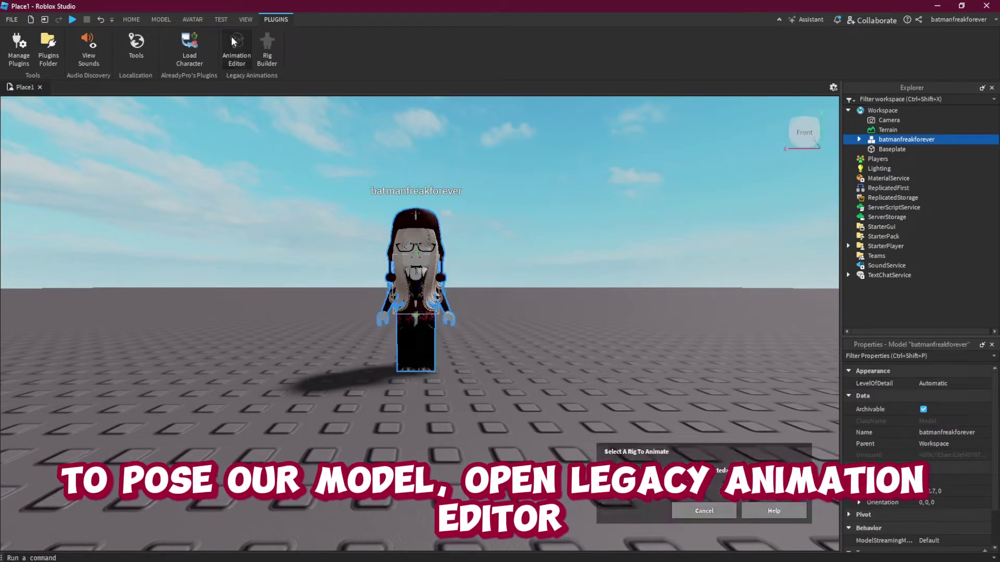
click(414, 280)
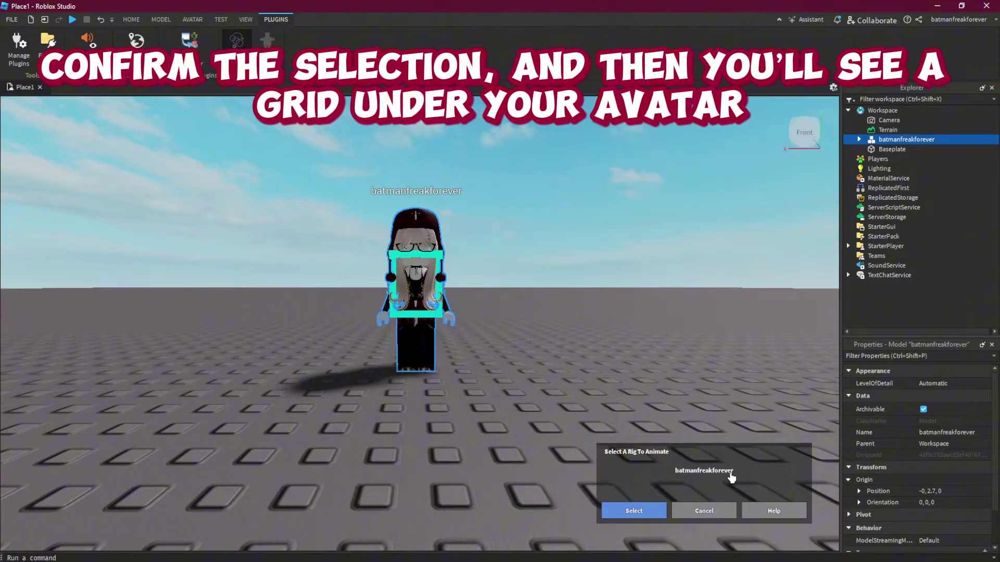
click(645, 514)
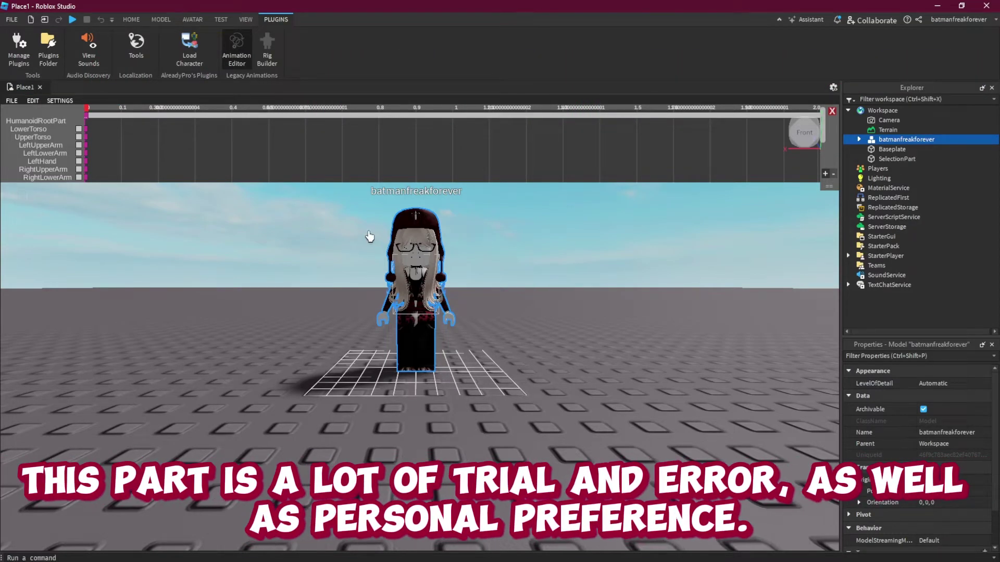
Select the right lower arm and rotate it upward, undoing one extra turn
click(384, 315)
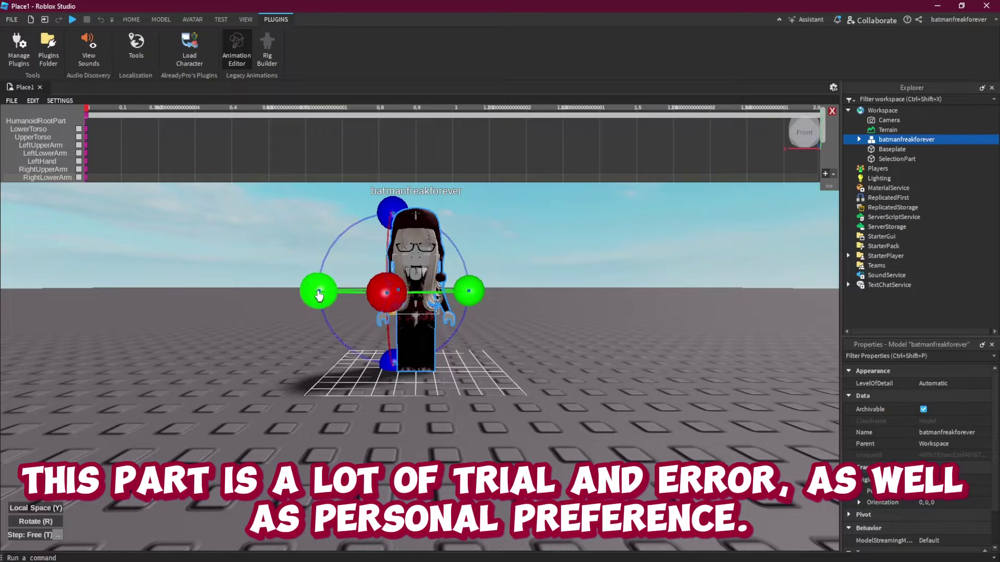
drag(434, 213, 360, 203)
drag(368, 363, 391, 376)
key(ctrl+z)
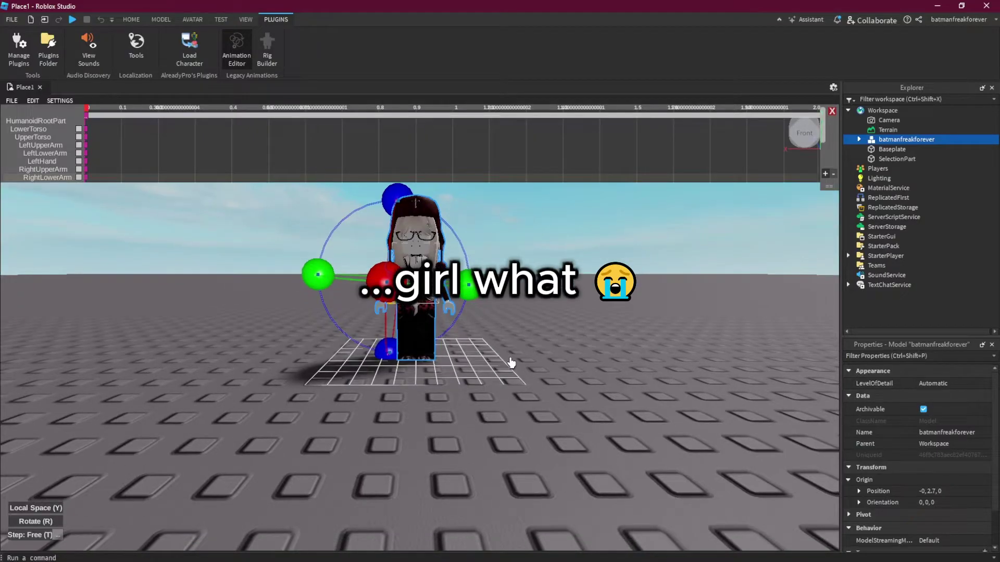
Adjust another arm joint to finish the wave, check it from the side, and deselect
scroll(511, 362, up, 5)
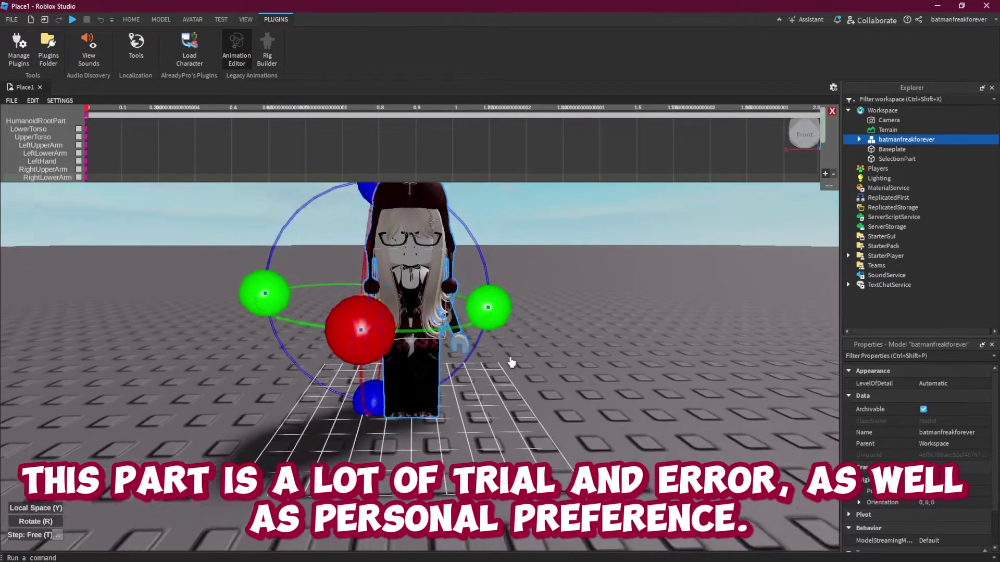
right_drag(511, 362, 484, 432)
scroll(511, 363, down, 5)
scroll(511, 363, up, 3)
scroll(511, 363, down, 3)
scroll(511, 363, up, 3)
scroll(483, 432, up, 2)
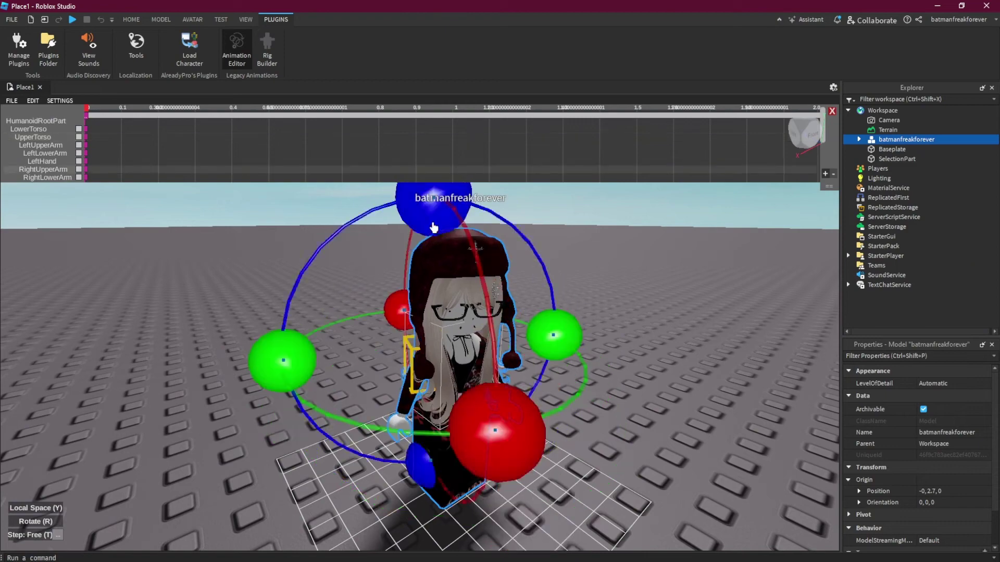
click(652, 399)
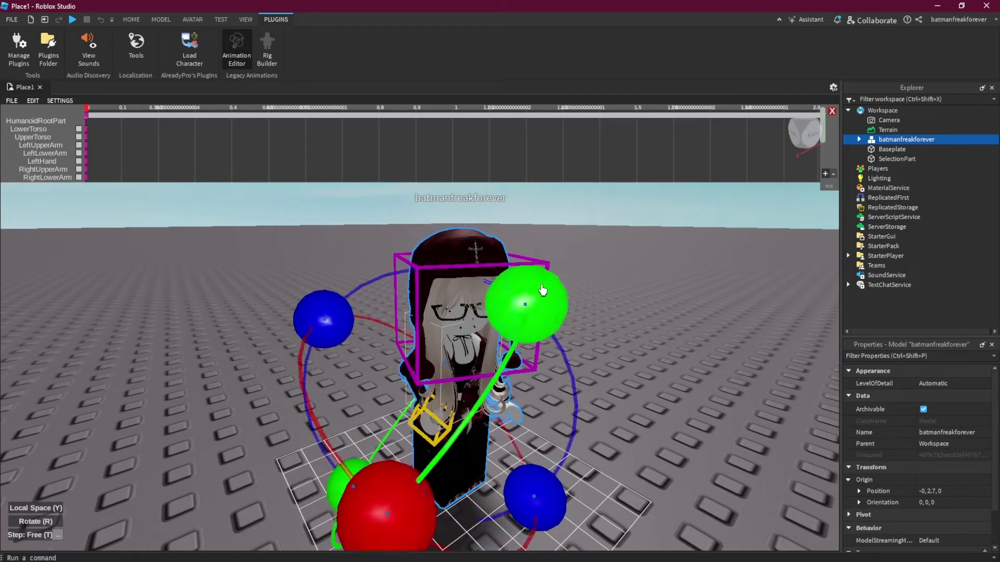
right_drag(479, 273, 274, 398)
right_drag(465, 406, 513, 435)
click(514, 435)
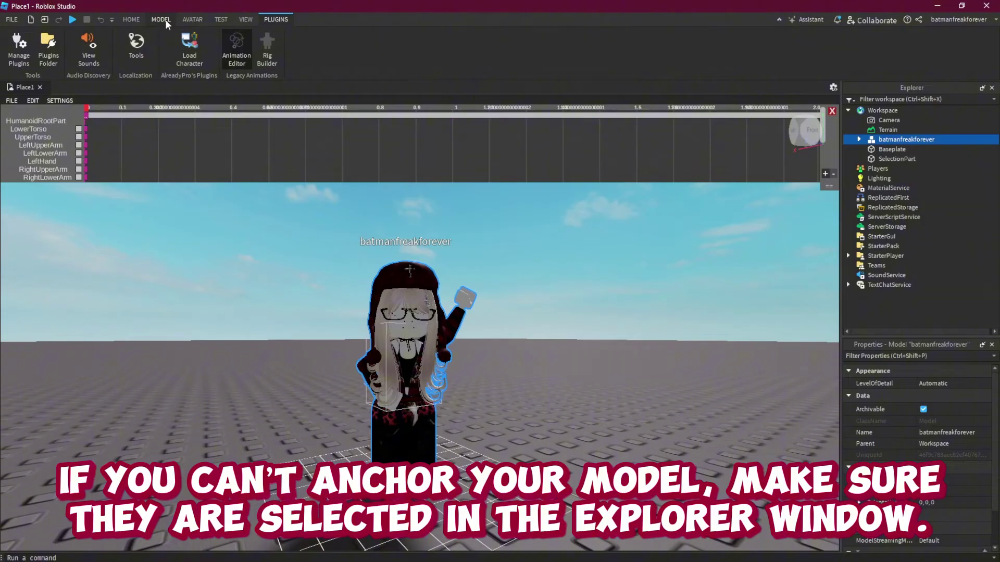
Close the Legacy Animation Editor and confirm the warning, leaving the avatar in its raised-arm pose
click(161, 20)
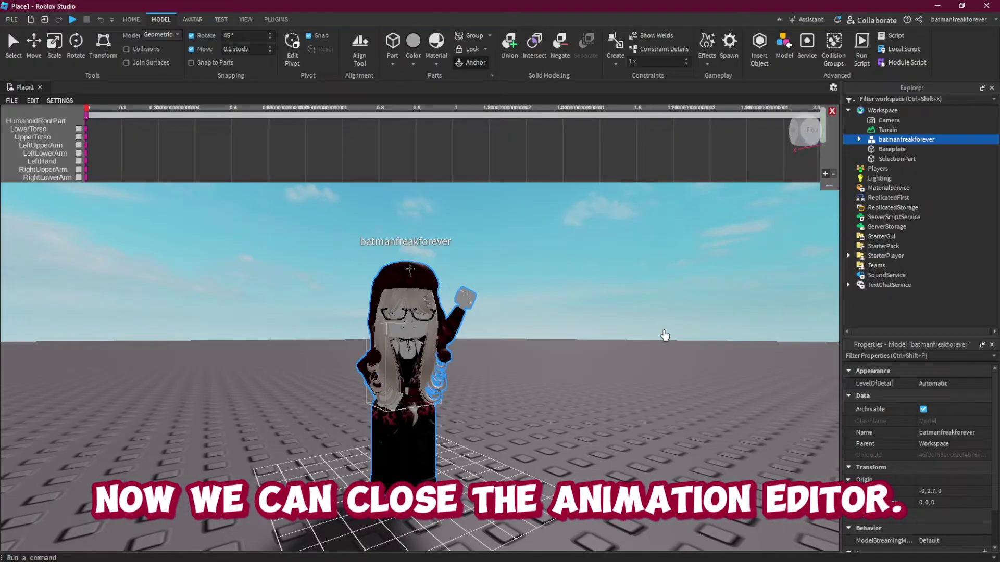
click(281, 19)
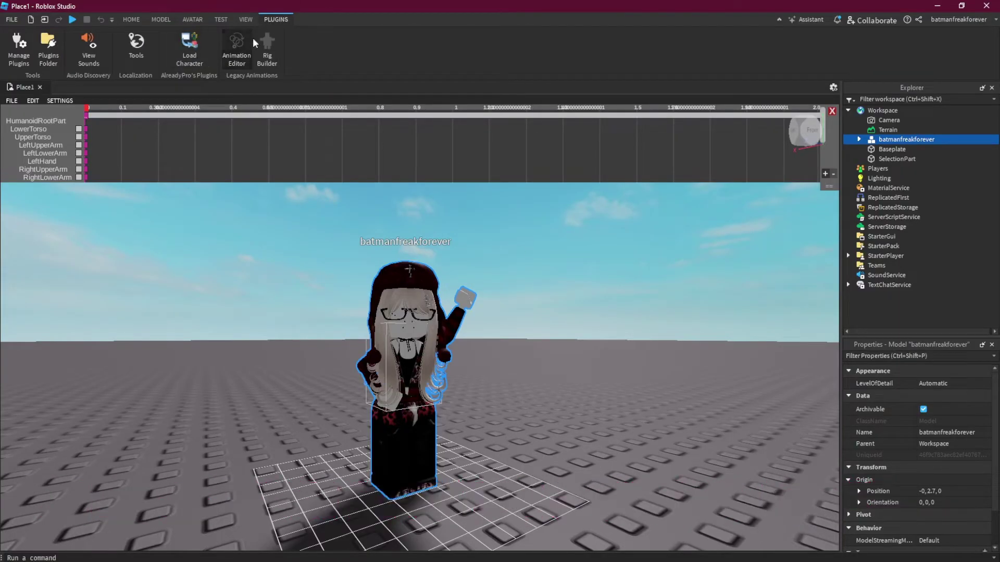
click(238, 43)
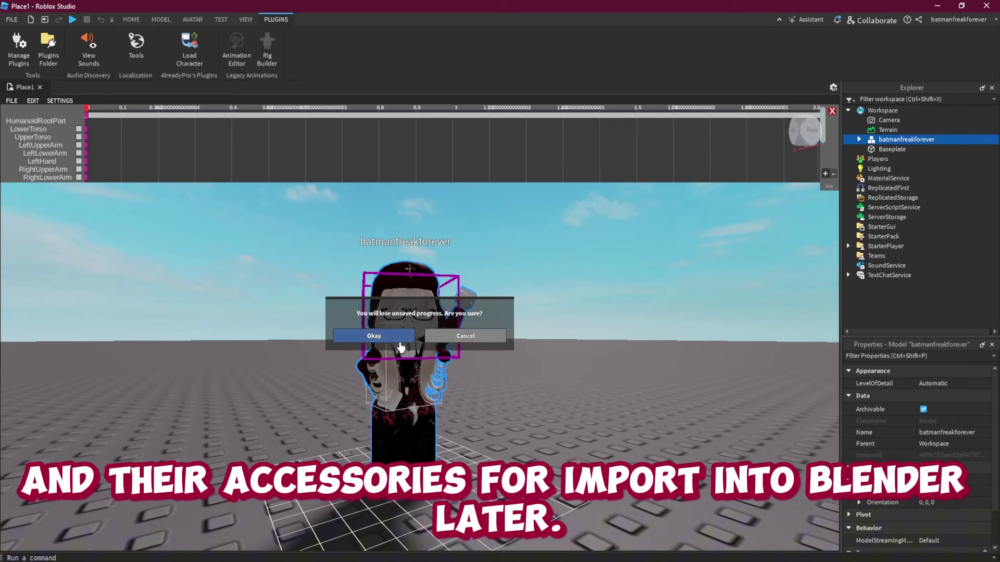
click(374, 336)
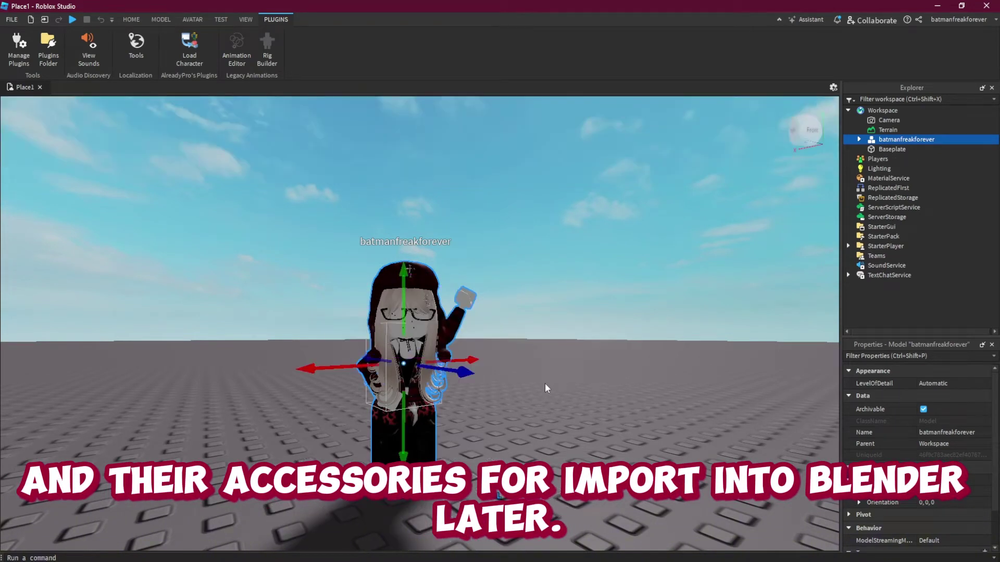
Expand the avatar in Explorer and select its six accessories, from Square Cut Glasses to MeshPartAccessory
click(900, 139)
click(859, 139)
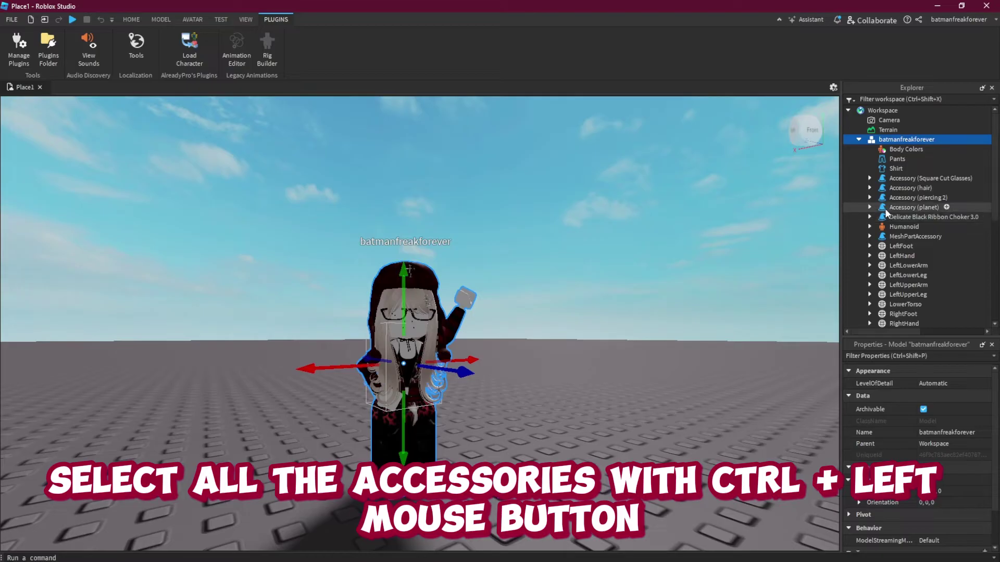
click(896, 179)
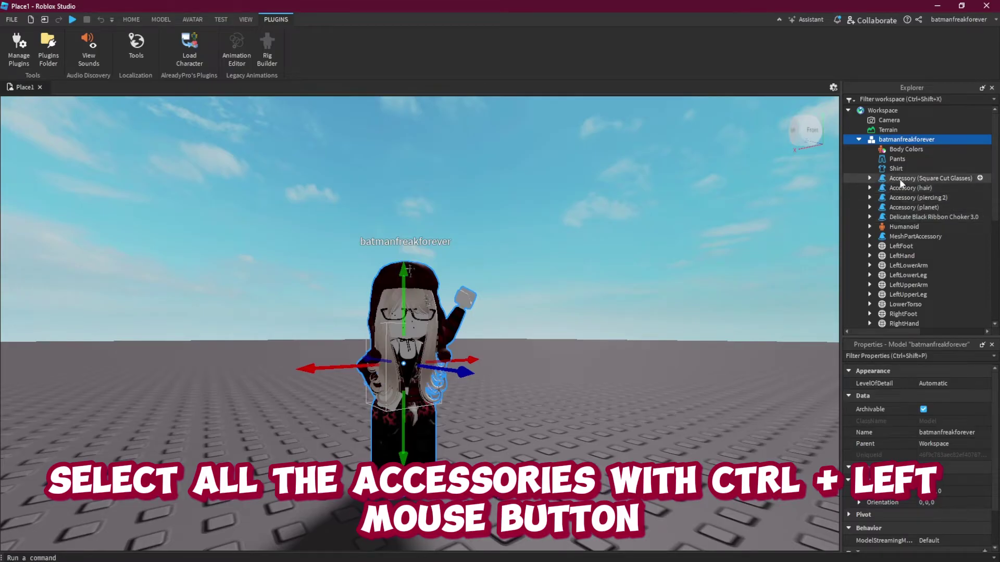
ctrl+click(907, 188)
ctrl+click(901, 198)
ctrl+click(899, 208)
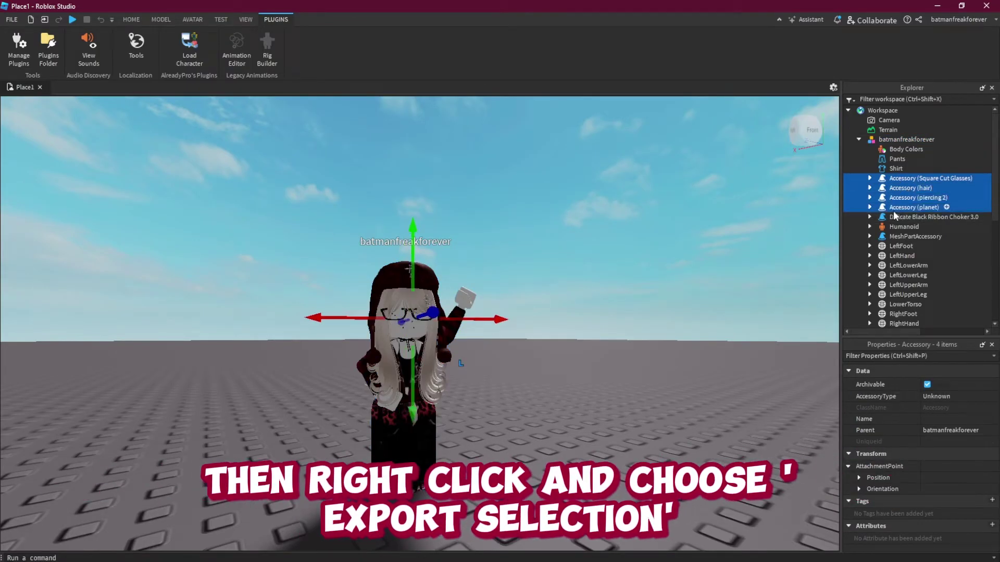
ctrl+click(885, 217)
ctrl+click(909, 237)
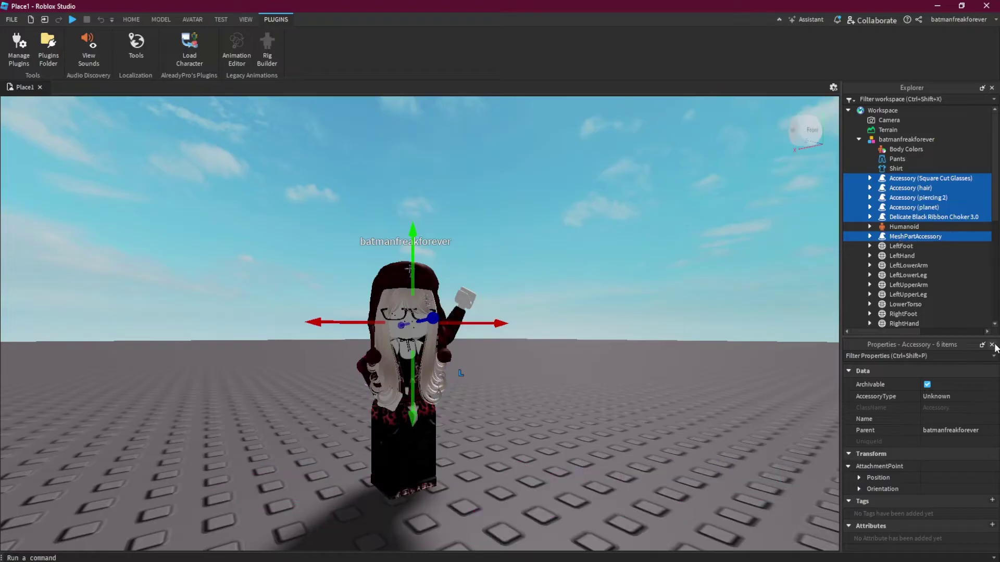
Export the selected accessories as 'acc' into a new Desktop folder named 'avatar'
right_click(916, 236)
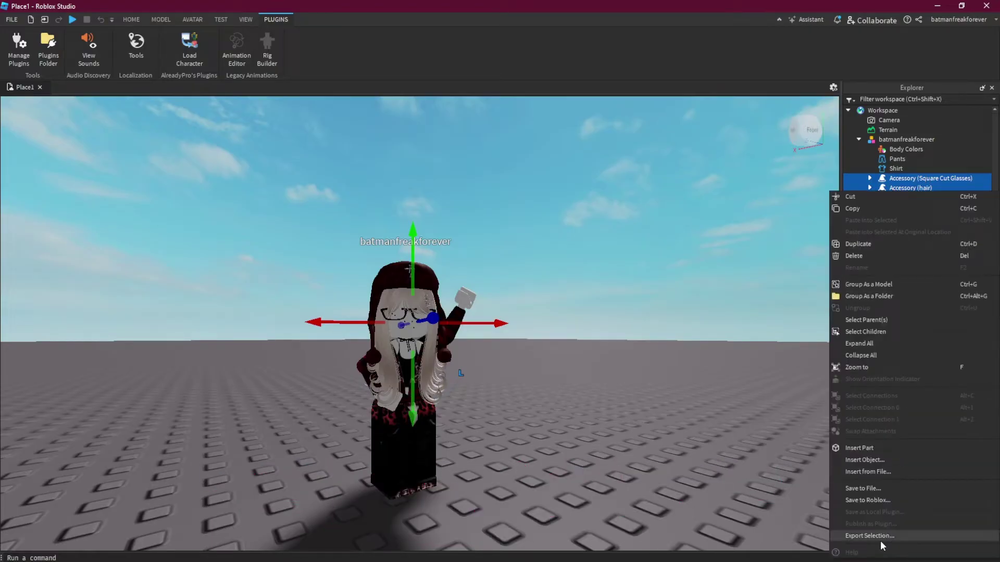
click(917, 538)
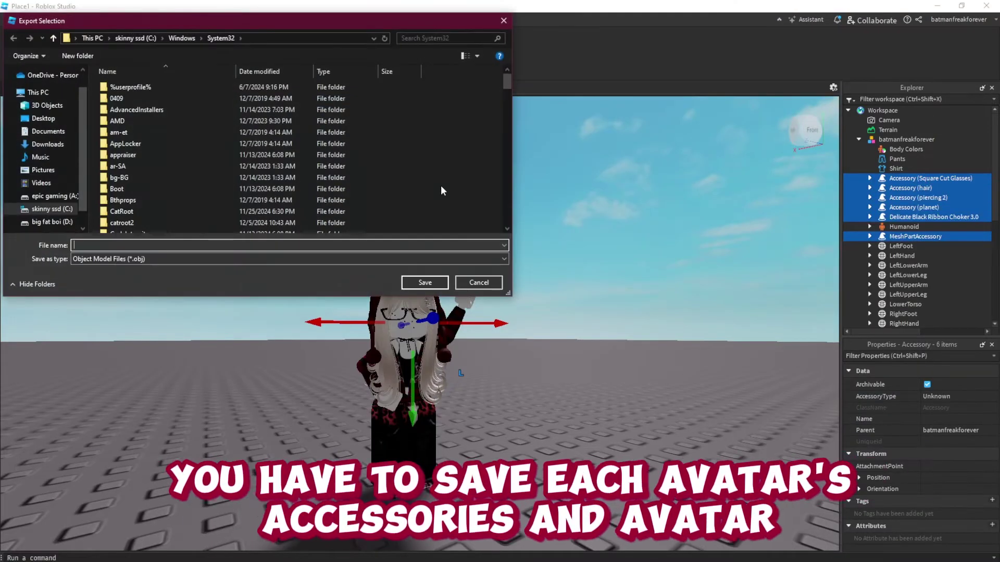
click(45, 119)
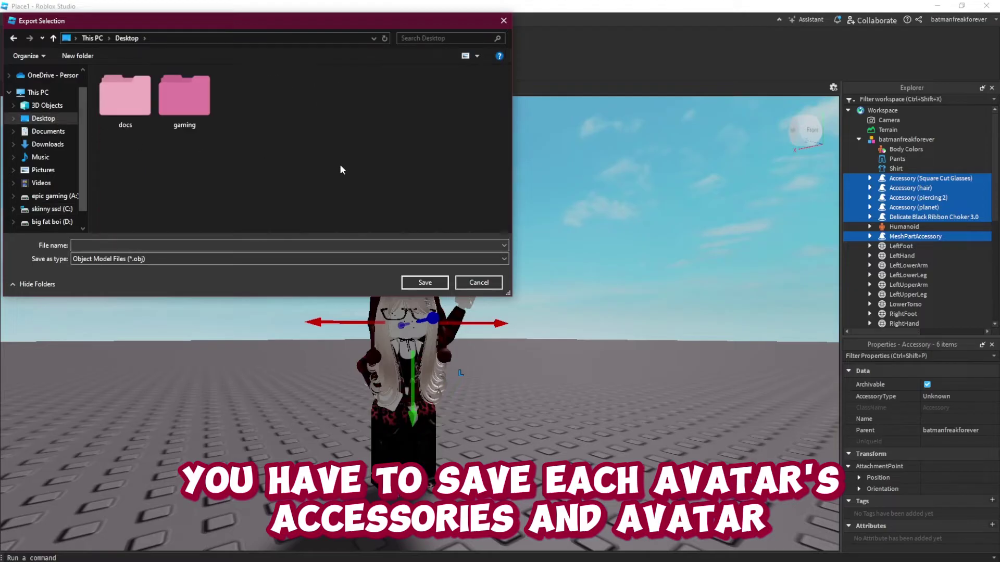
key(ctrl+shift+n)
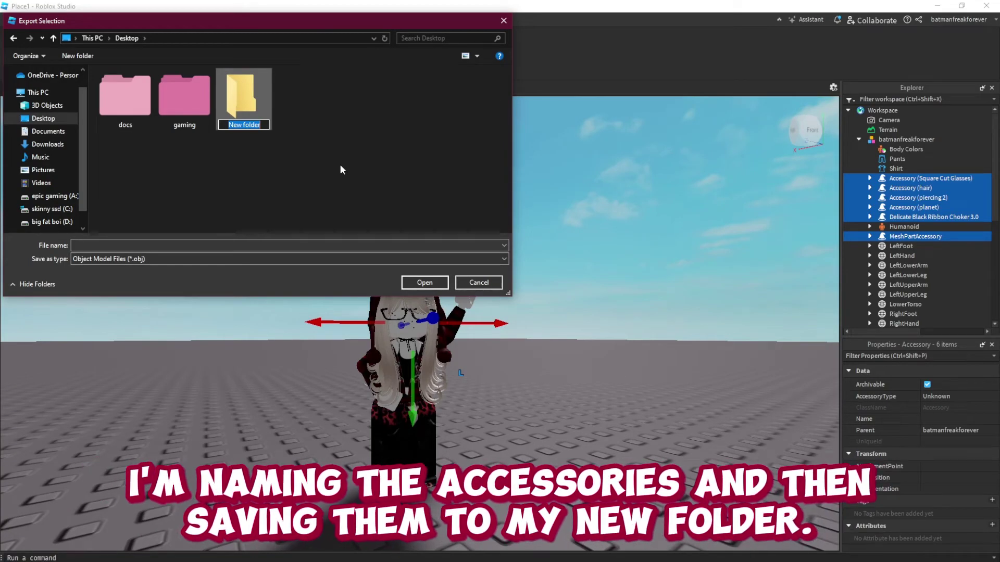
text(avatar)
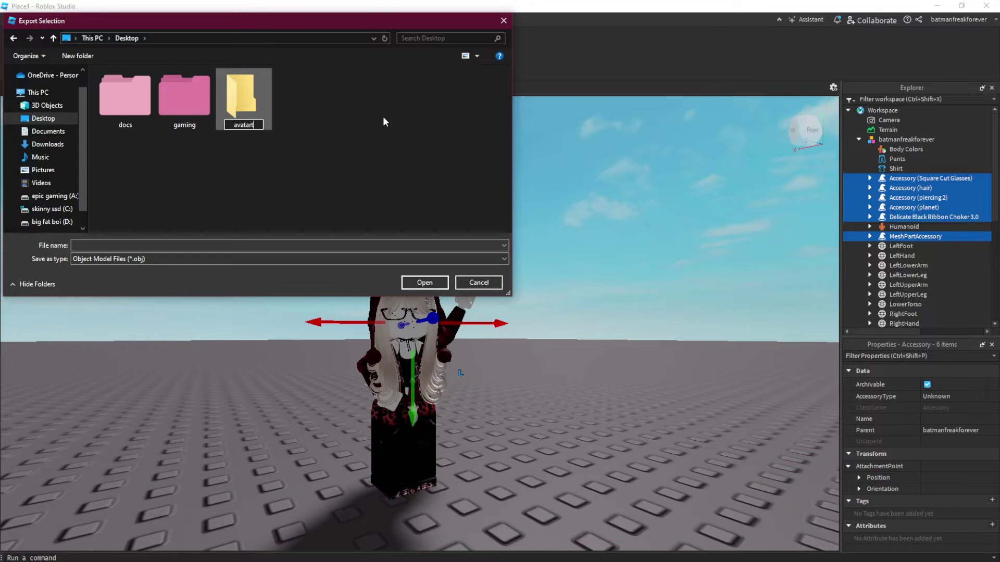
key(Return)
double_click(240, 87)
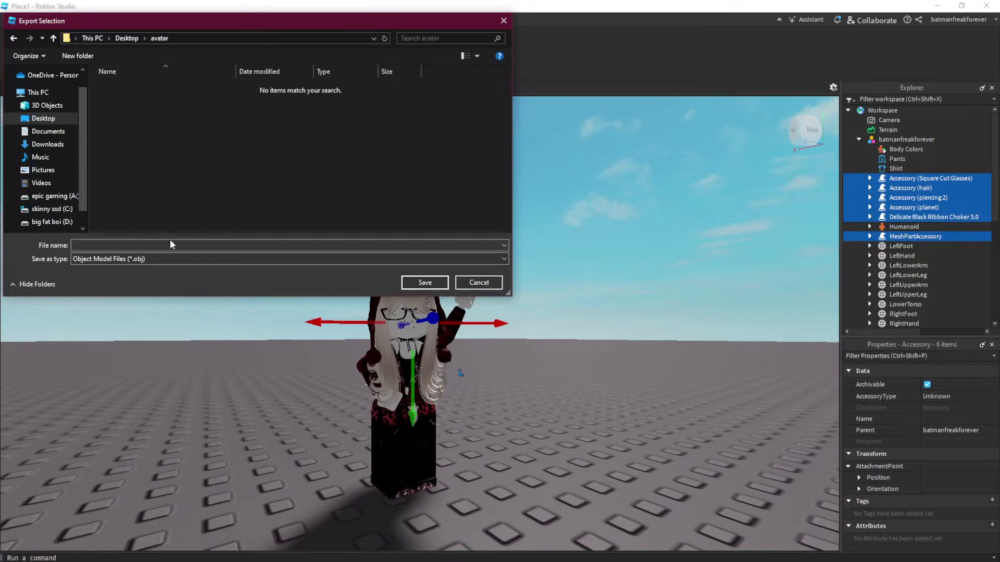
text(acc)
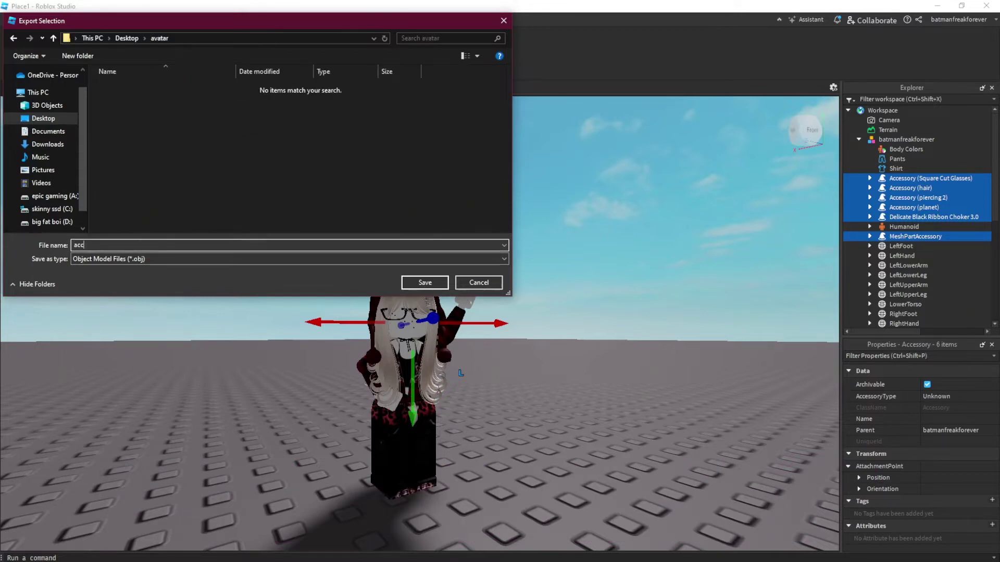
click(423, 283)
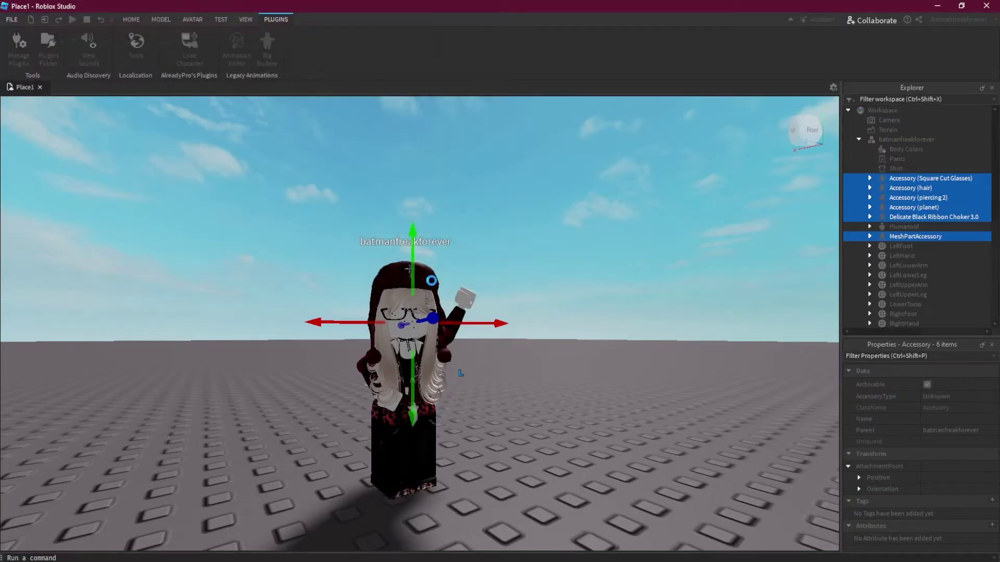
Delete the accessories, then export the bare avatar model as 'avatar' into the avatar folder
right_click(944, 206)
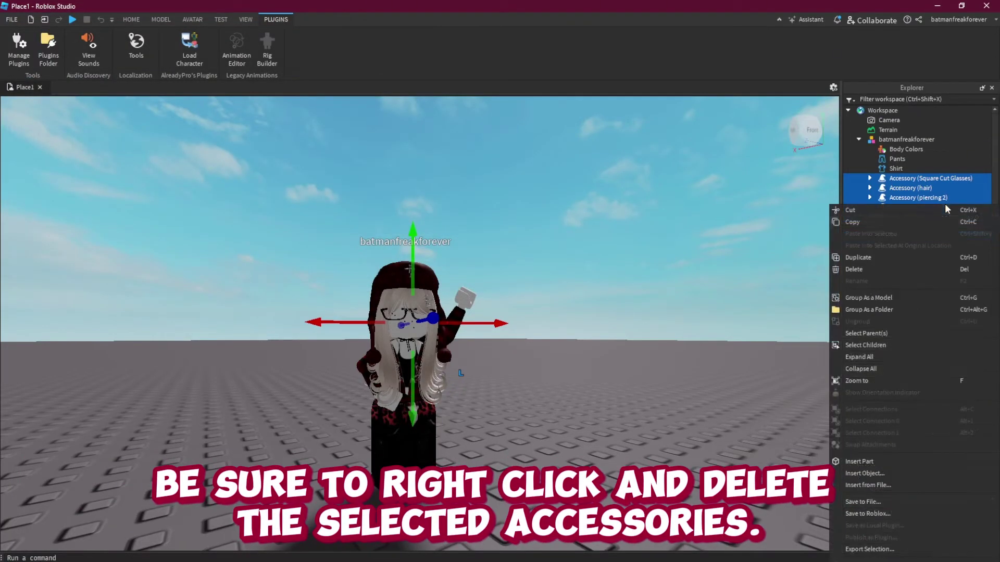
click(917, 270)
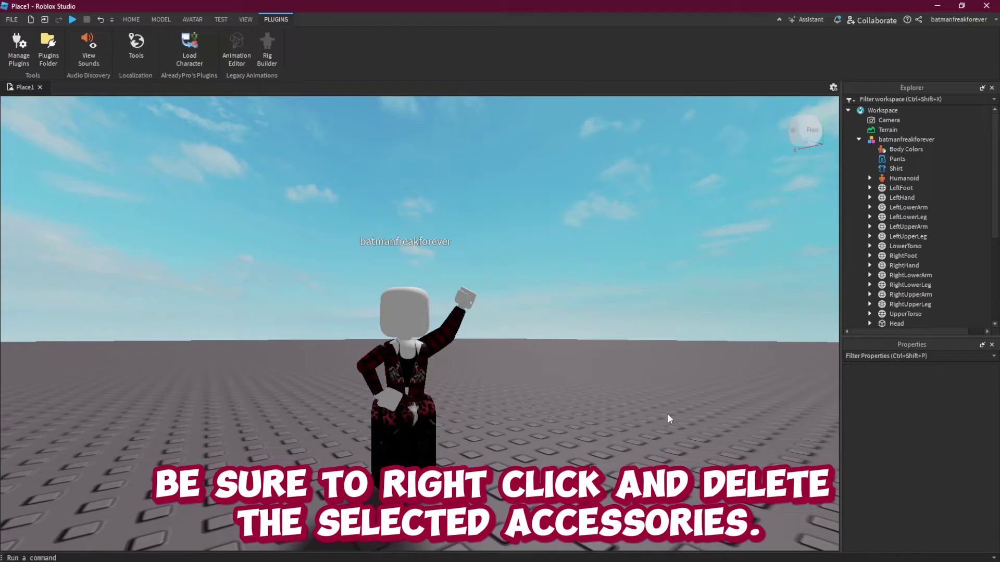
click(897, 139)
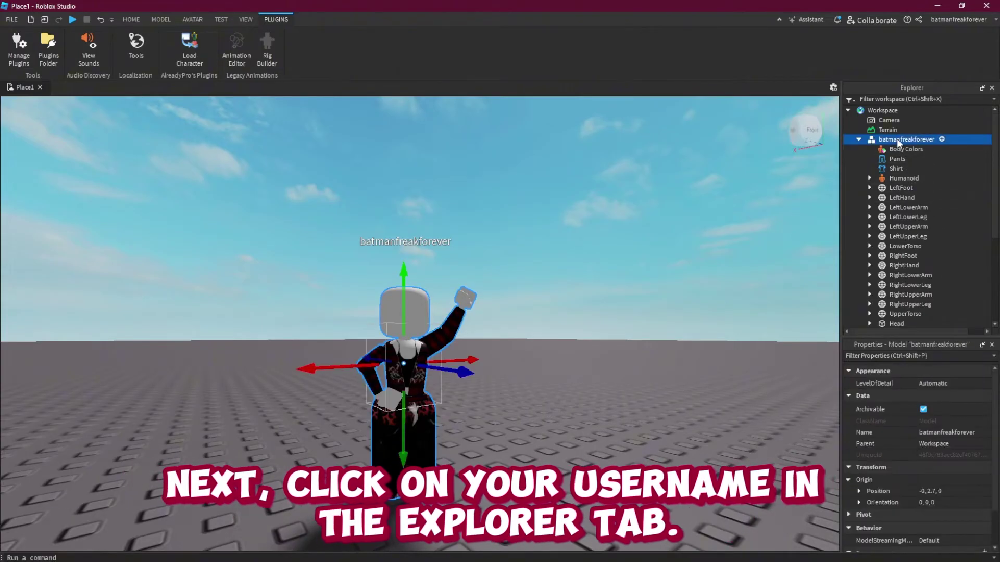
right_click(897, 139)
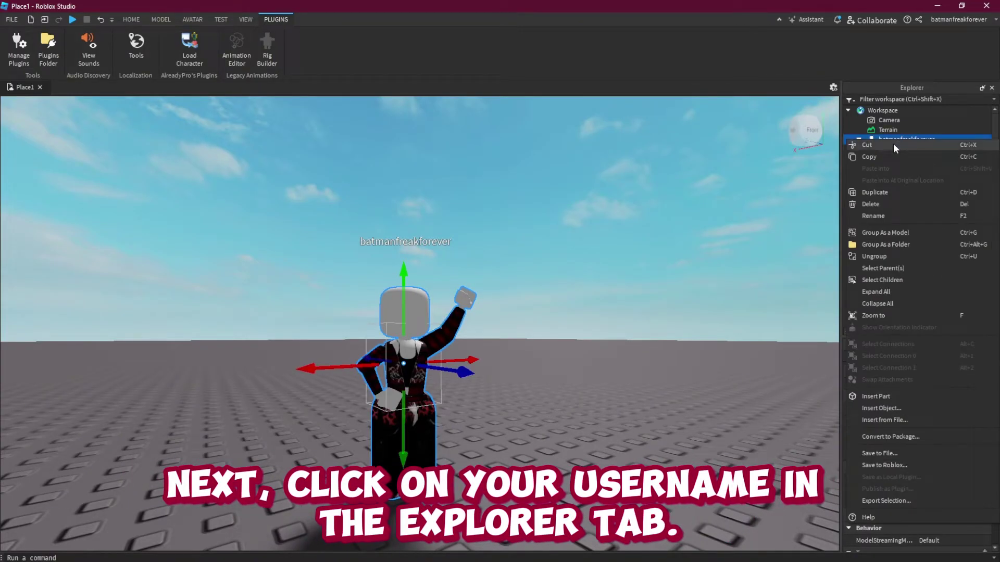
click(900, 499)
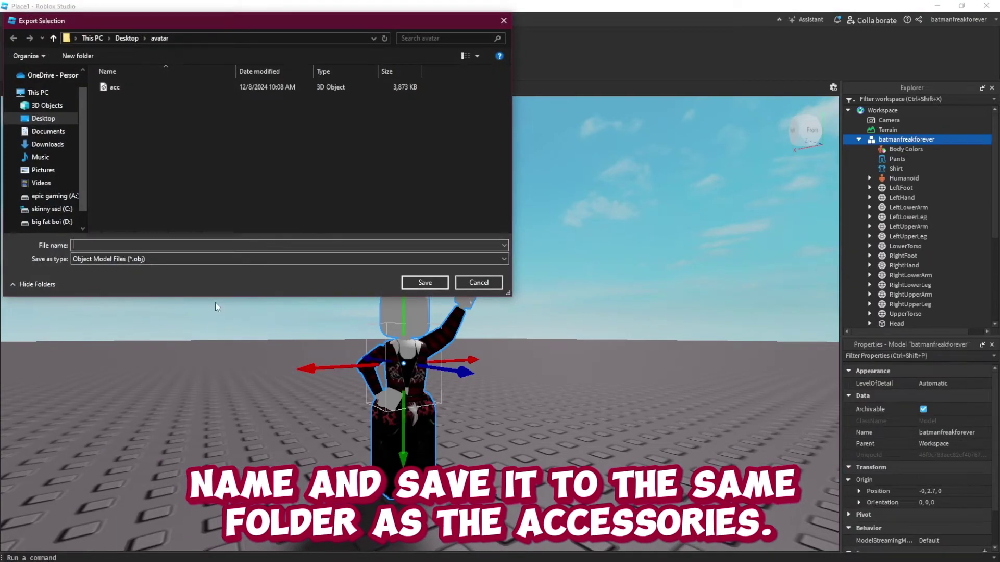
text(avatar)
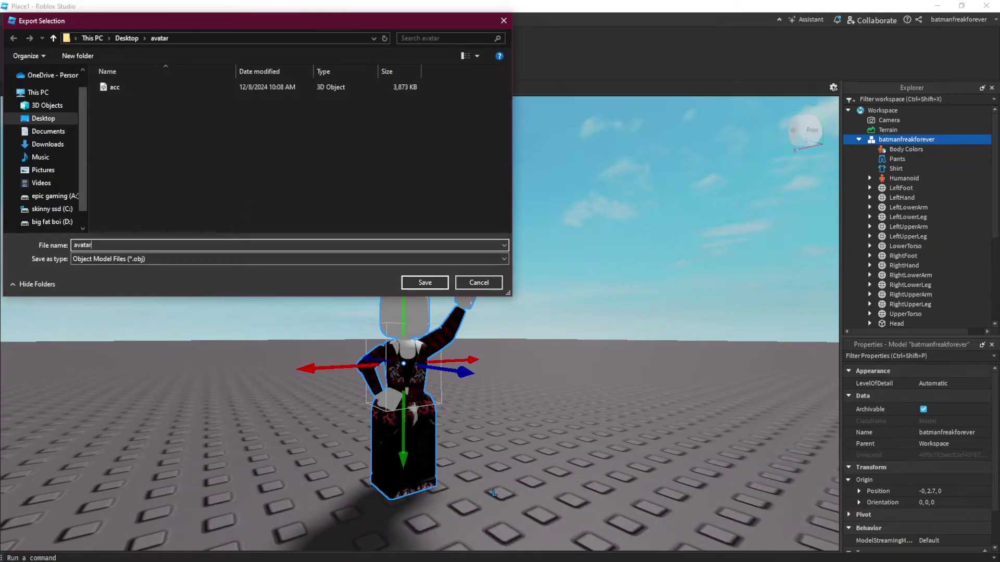
click(425, 283)
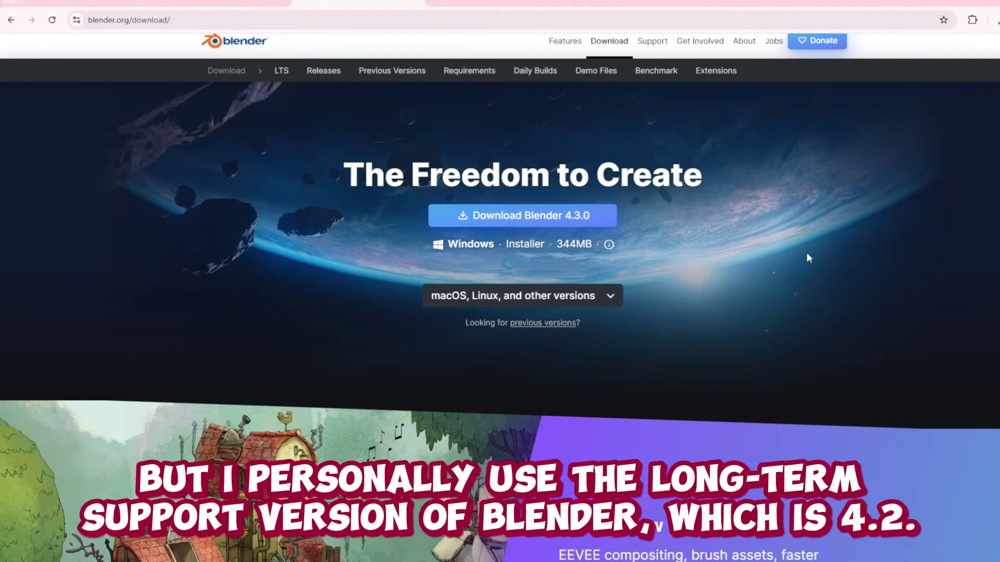
Show blender.org's LTS downloads listing Blender 4.2 LTS and 3.6 LTS
click(284, 72)
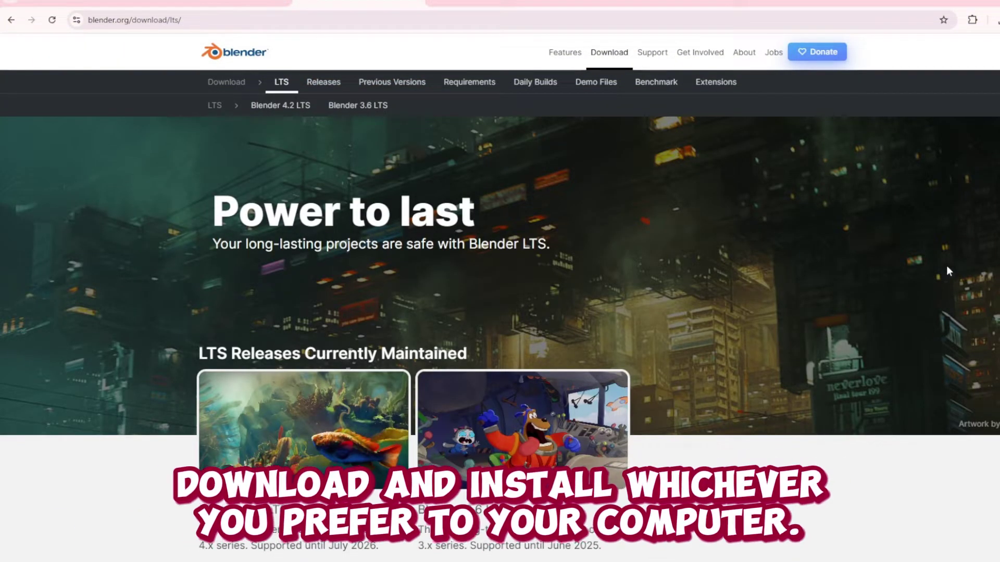
scroll(946, 265, down, 2)
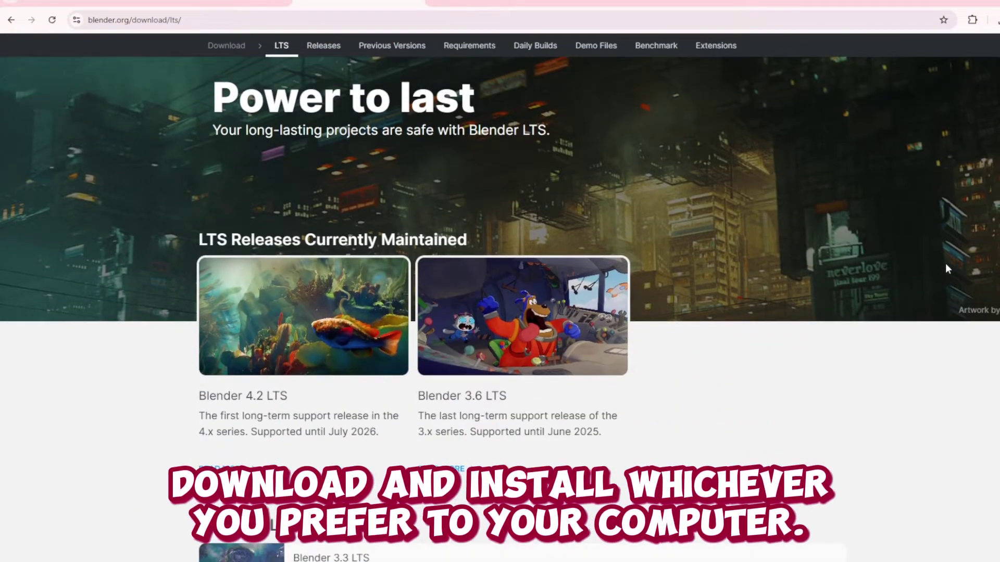